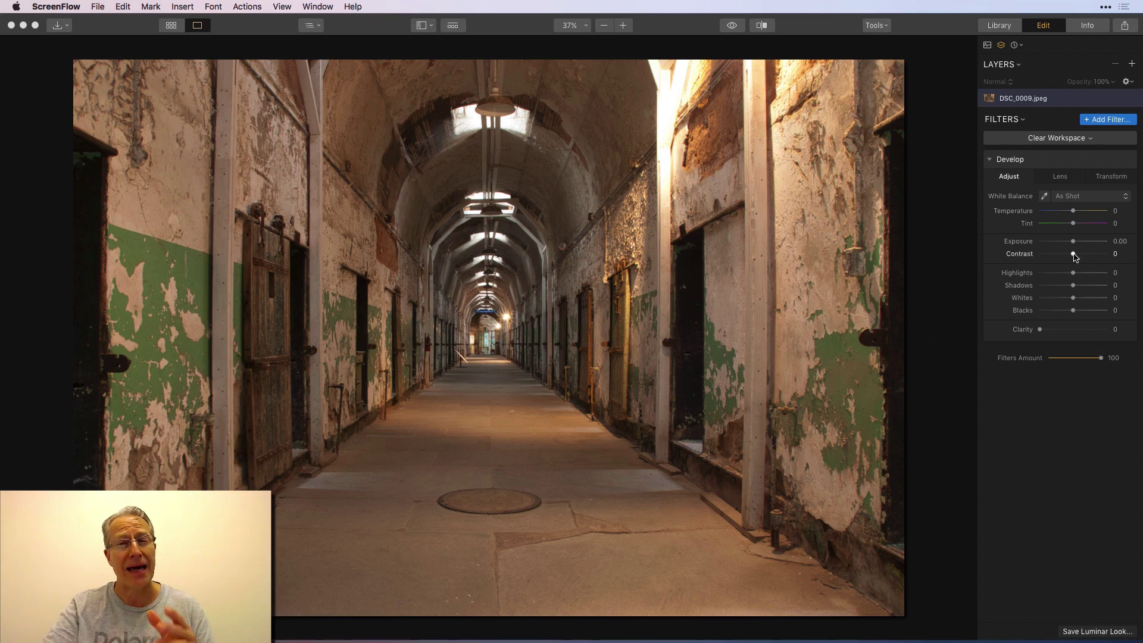
- Raise Contrast to 49, cool Temperature to -37, lift Shadows to 40, lower Highlights to -30, and set Clarity to 42
{"action": "left_click_drag", "start_coordinate": [1076, 256], "coordinate": [1089, 256]}
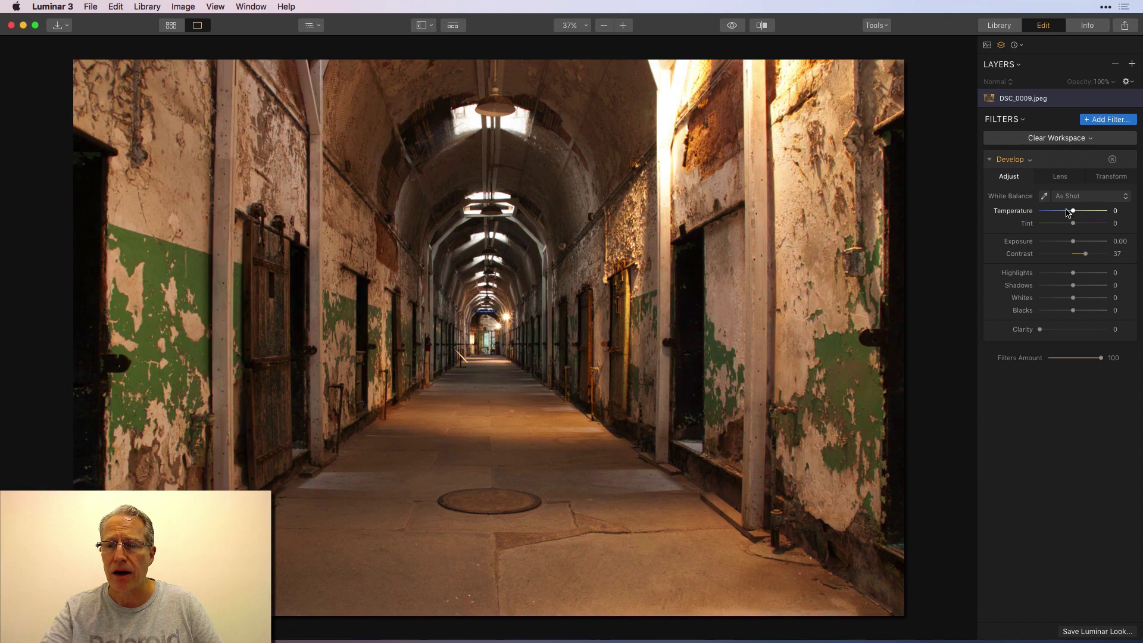
{"action": "mouse_move", "coordinate": [1073, 212]}
{"action": "left_mouse_down"}
{"action": "mouse_move", "coordinate": [1062, 213]}
{"action": "mouse_move", "coordinate": [1076, 225]}
{"action": "left_mouse_up"}
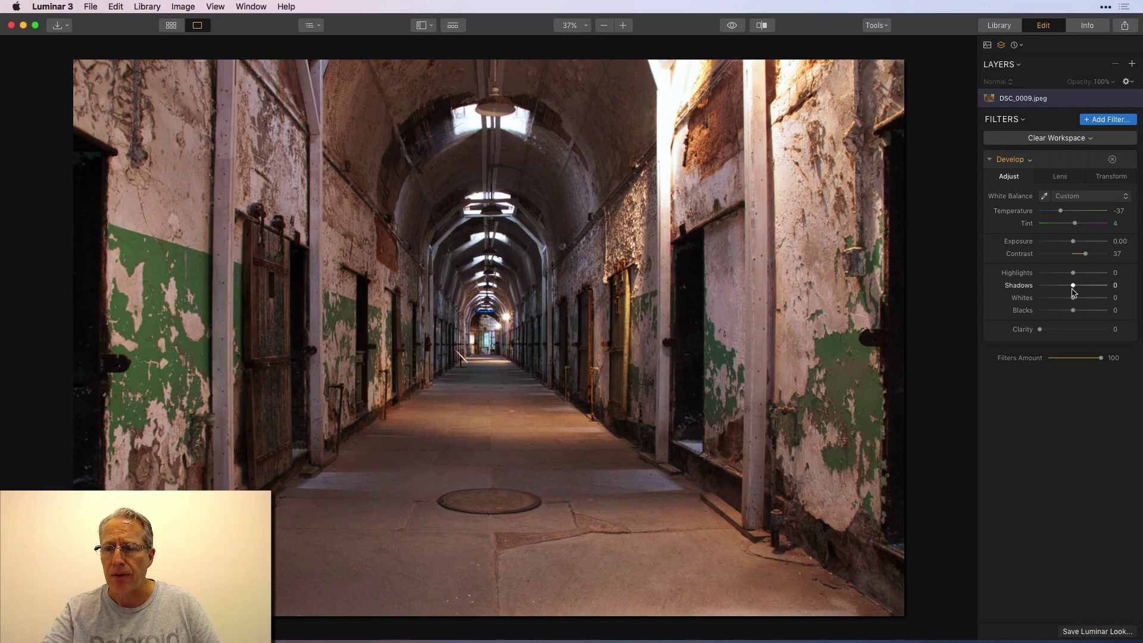
{"action": "left_click_drag", "start_coordinate": [1073, 286], "coordinate": [1062, 273]}
{"action": "left_click_drag", "start_coordinate": [1041, 330], "coordinate": [1076, 332]}
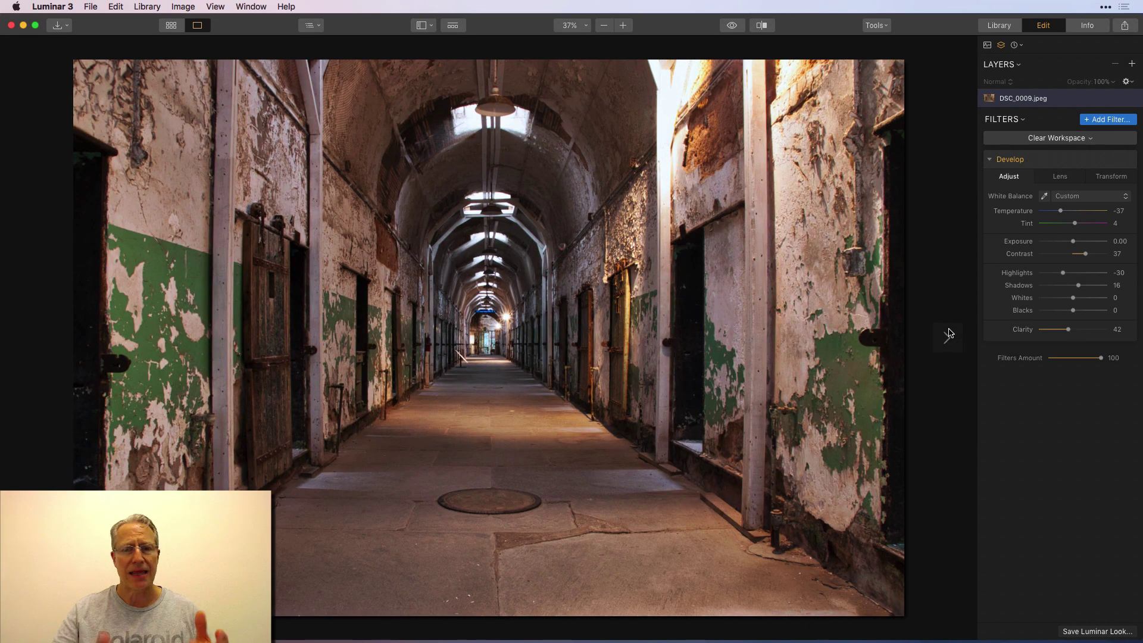
- Compare with the original, then lower Exposure to -0.58 and raise Blacks to 9
{"action": "left_click", "coordinate": [733, 26]}
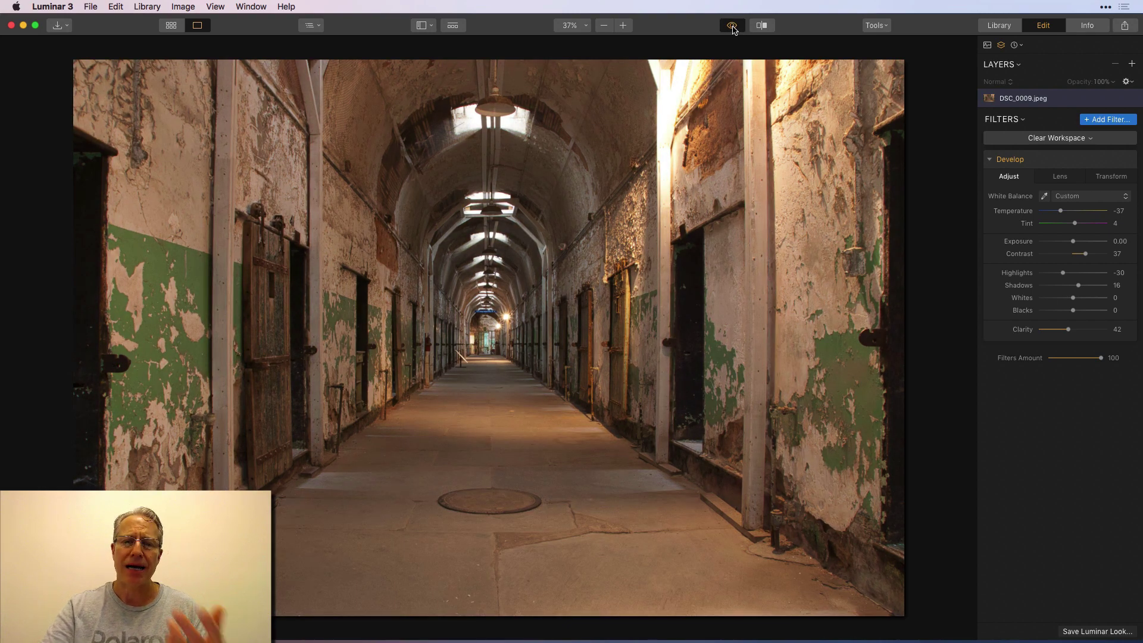
{"action": "left_click", "coordinate": [733, 26]}
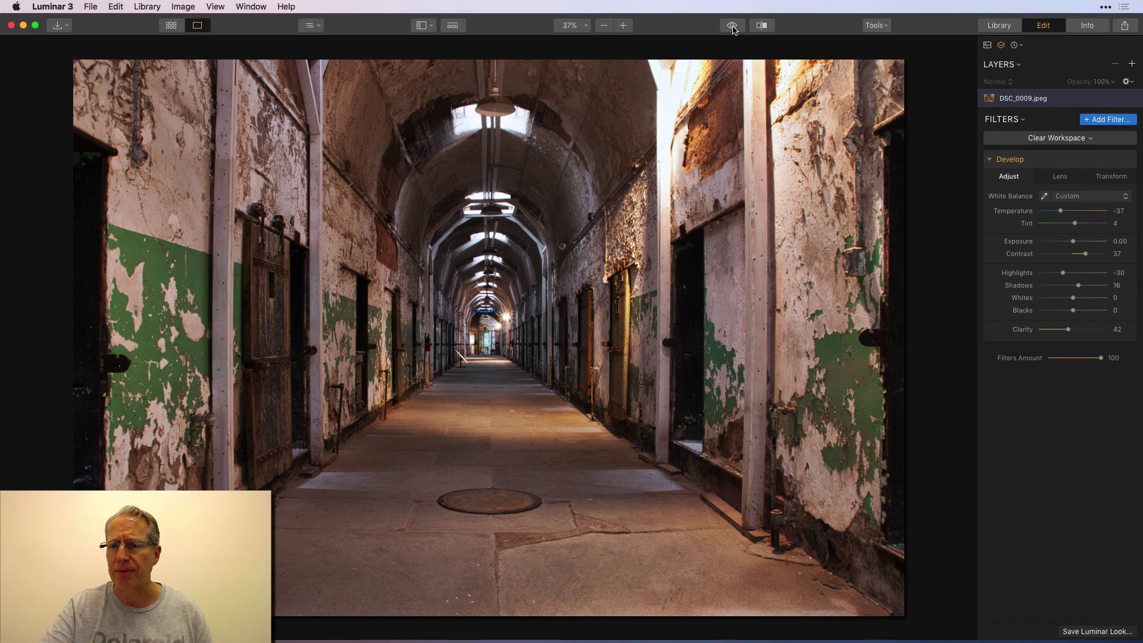
{"action": "left_click_drag", "start_coordinate": [1073, 242], "coordinate": [1069, 242]}
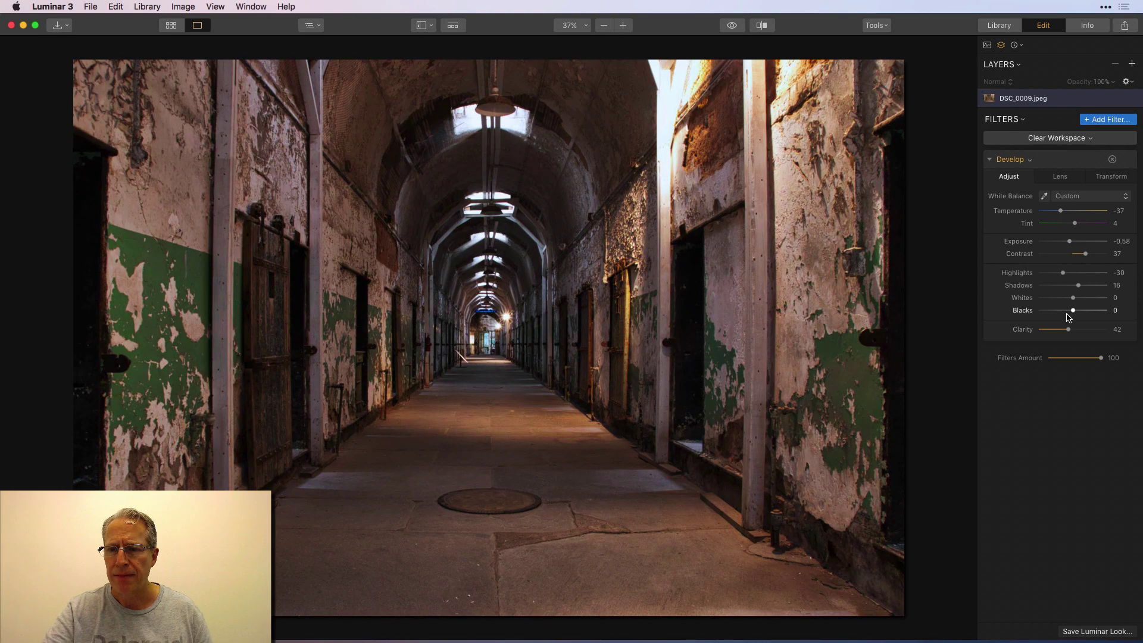
{"action": "left_click_drag", "start_coordinate": [1068, 318], "coordinate": [1089, 287]}
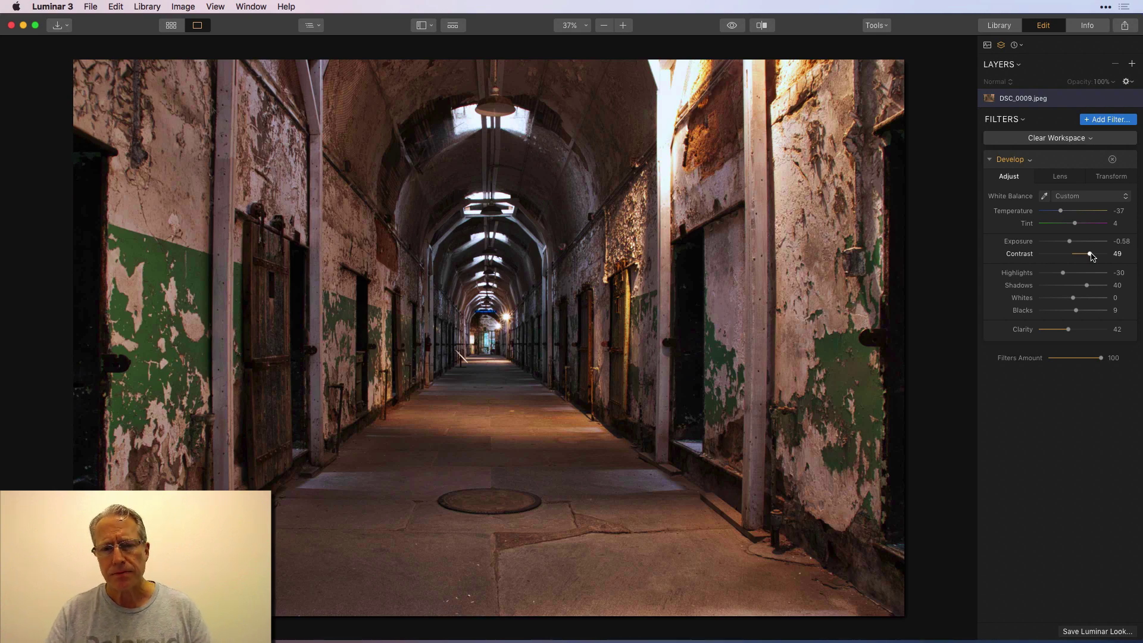
- Set the Lens Distortion Amount to 29 and compare the result against the original
{"action": "left_click", "coordinate": [1067, 181]}
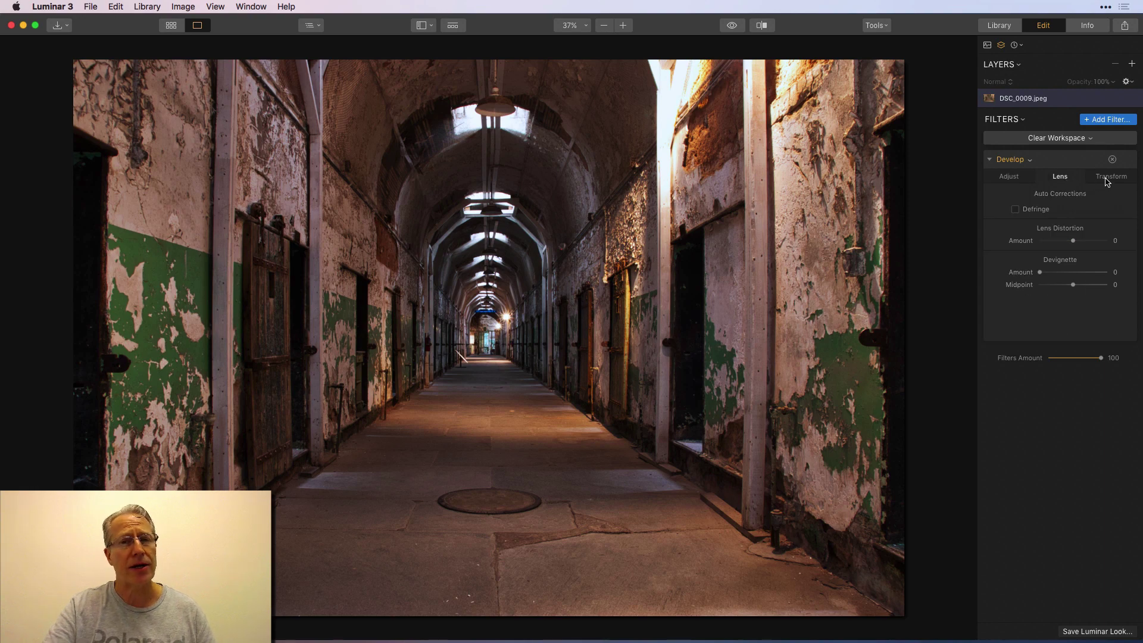
{"action": "left_click", "coordinate": [1107, 178]}
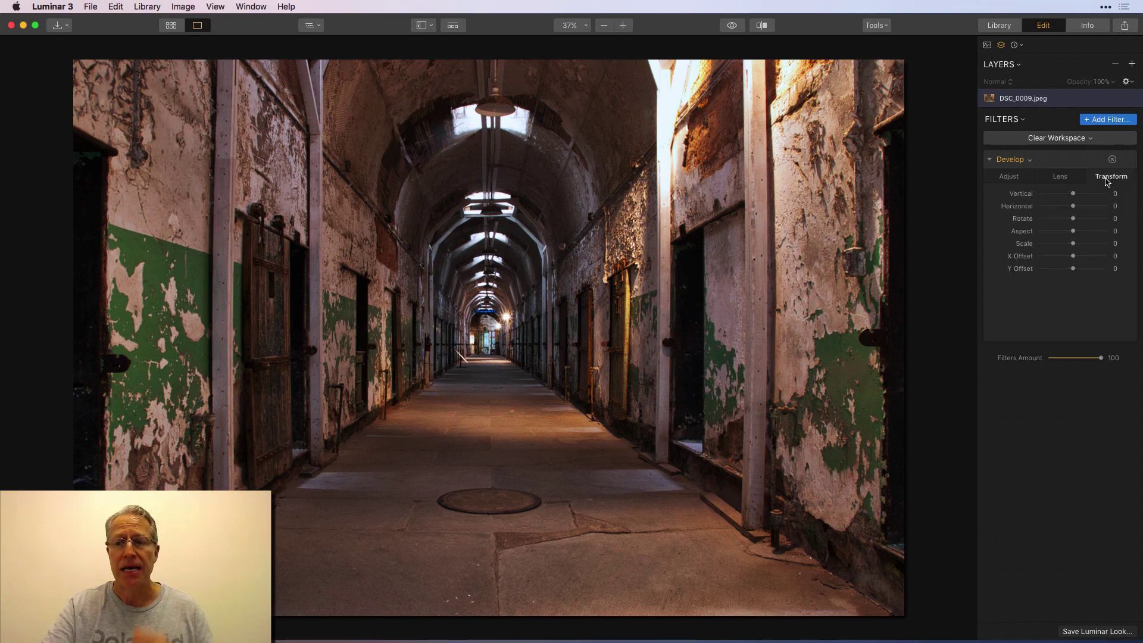
{"action": "left_click", "coordinate": [1009, 179]}
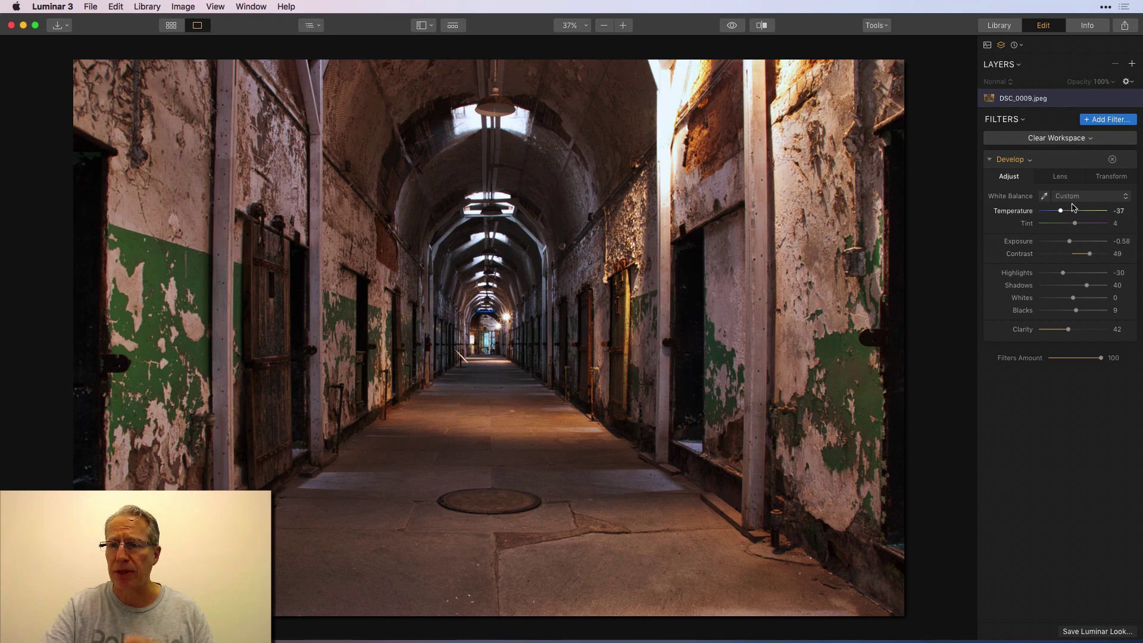
{"action": "left_click", "coordinate": [1060, 177]}
{"action": "mouse_move", "coordinate": [1076, 248]}
{"action": "left_click_drag", "start_coordinate": [1075, 249], "coordinate": [1085, 248]}
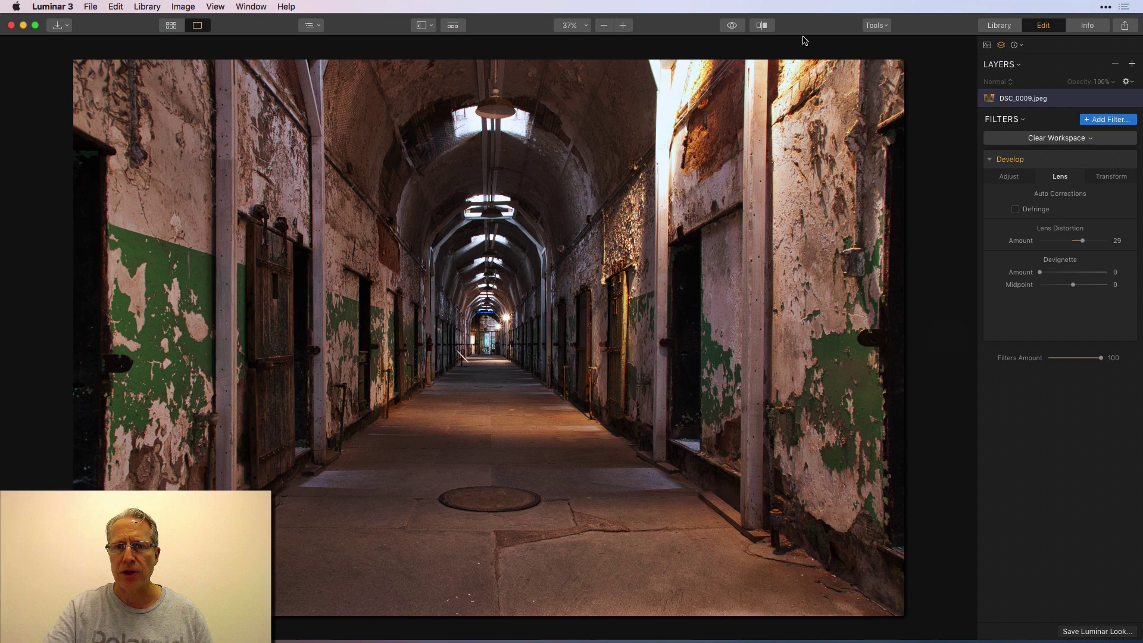
{"action": "left_click", "coordinate": [732, 26]}
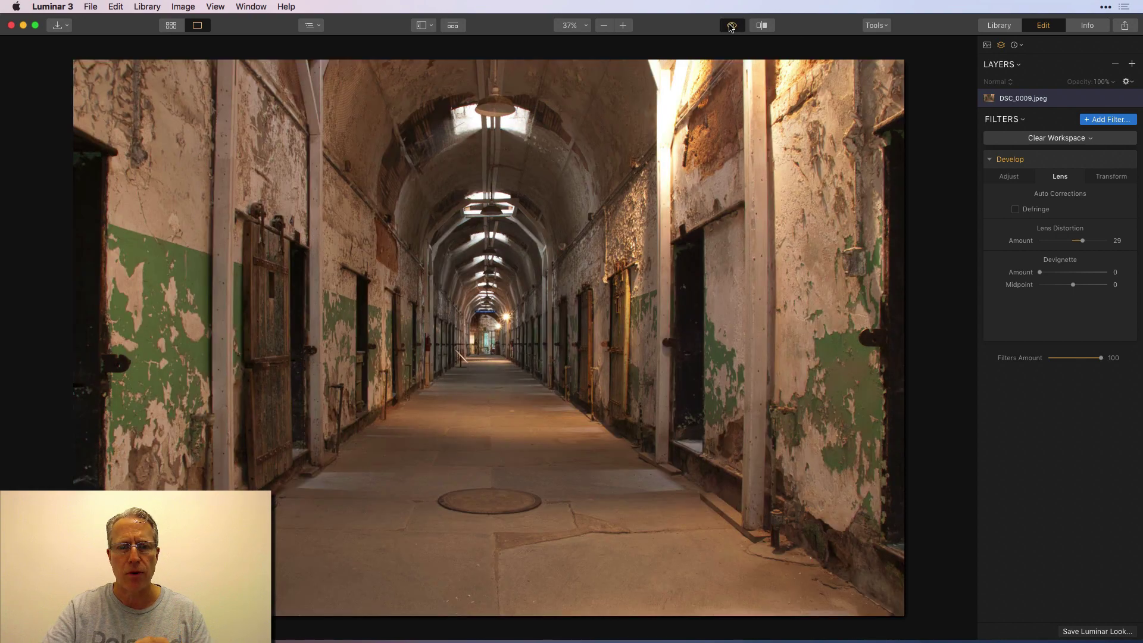
{"action": "left_click", "coordinate": [732, 25]}
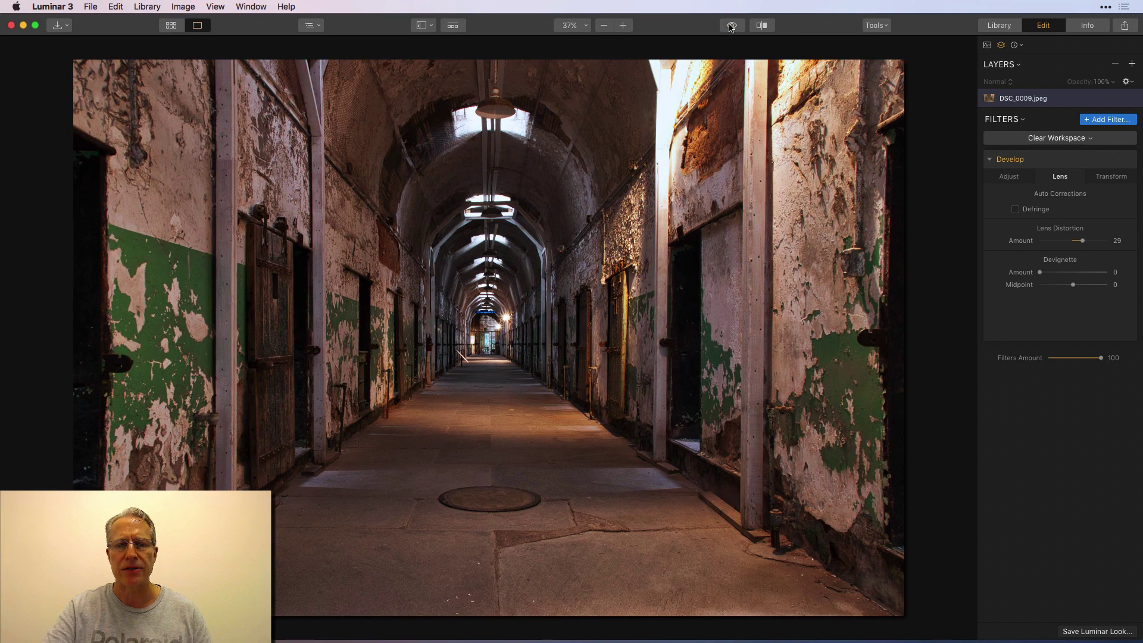
{"action": "left_click", "coordinate": [1008, 176]}
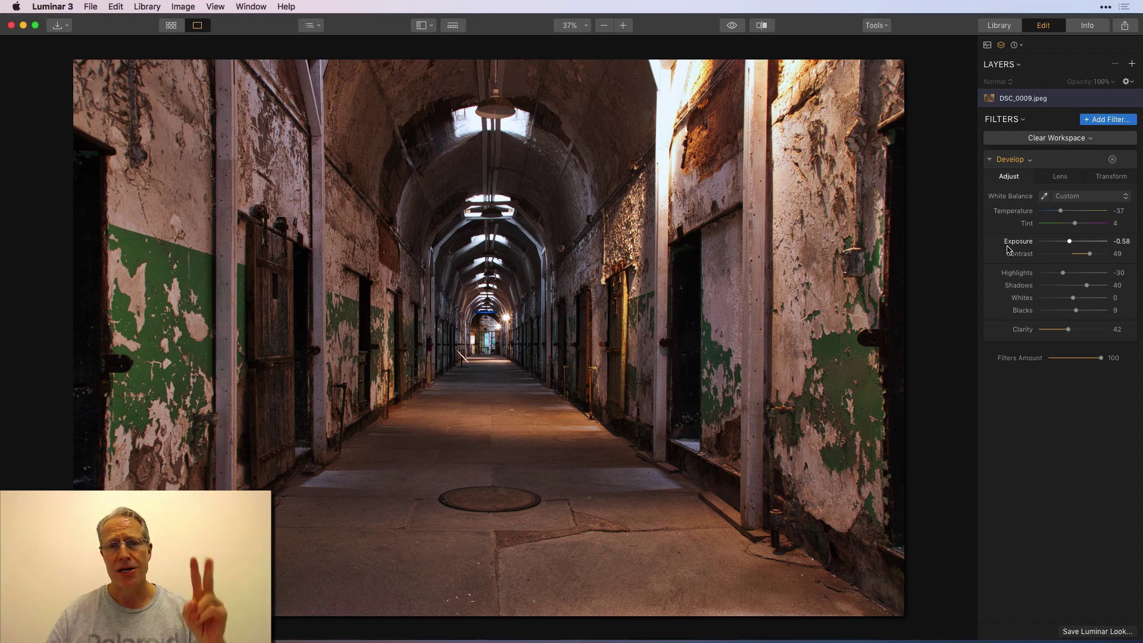
- Advance to the next photo, DSC09247.jpeg, the Epcot lagoon scene
{"action": "key", "text": "Right"}
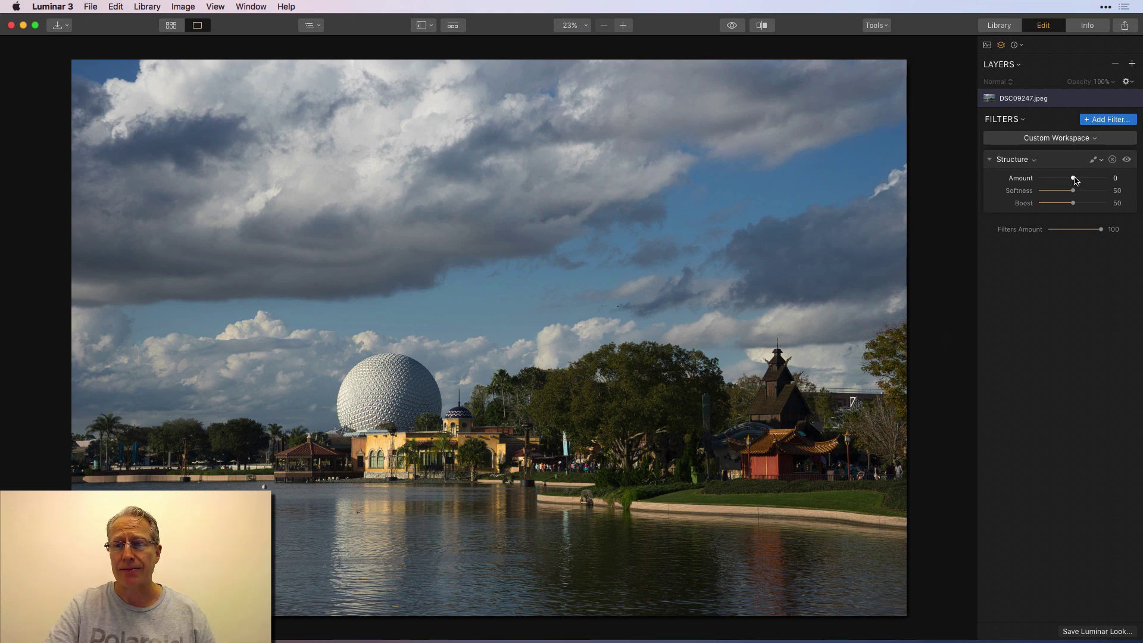
- Add a second Structure filter from the catalog and set the first Structure Amount to 45
{"action": "left_click", "coordinate": [1107, 119]}
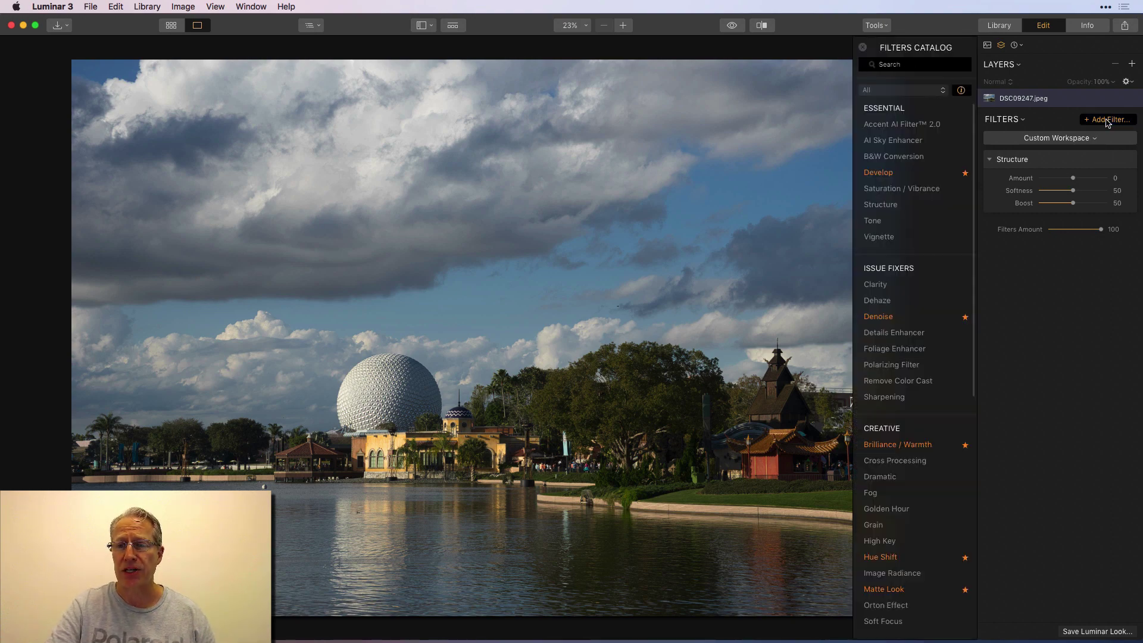
{"action": "left_click", "coordinate": [893, 205]}
{"action": "left_click", "coordinate": [862, 47]}
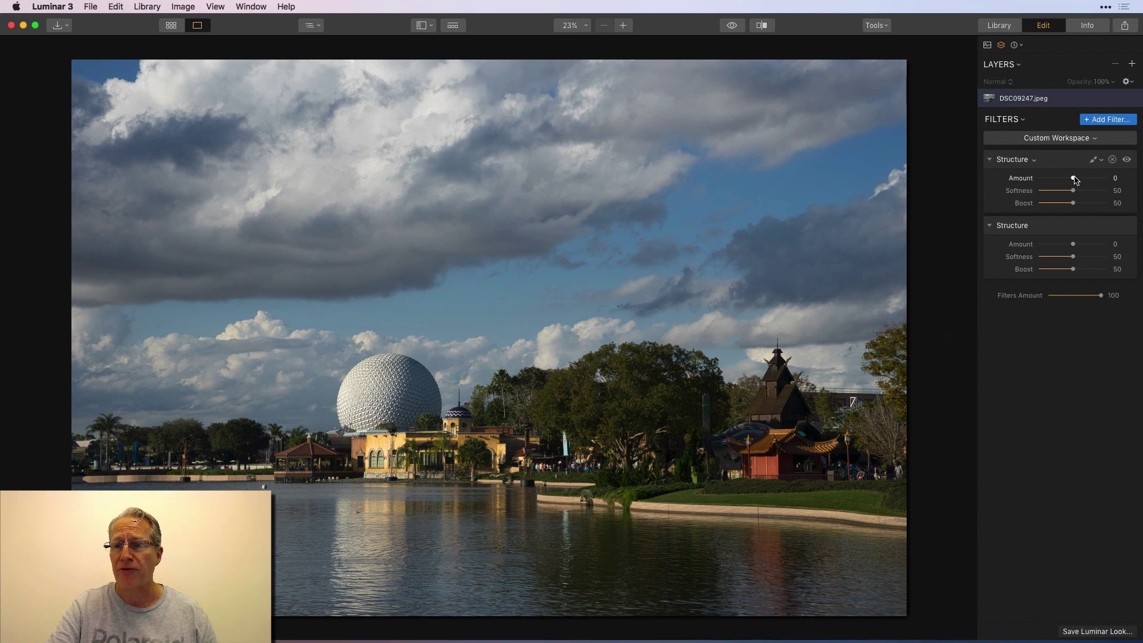
{"action": "left_click_drag", "start_coordinate": [1075, 180], "coordinate": [1092, 183]}
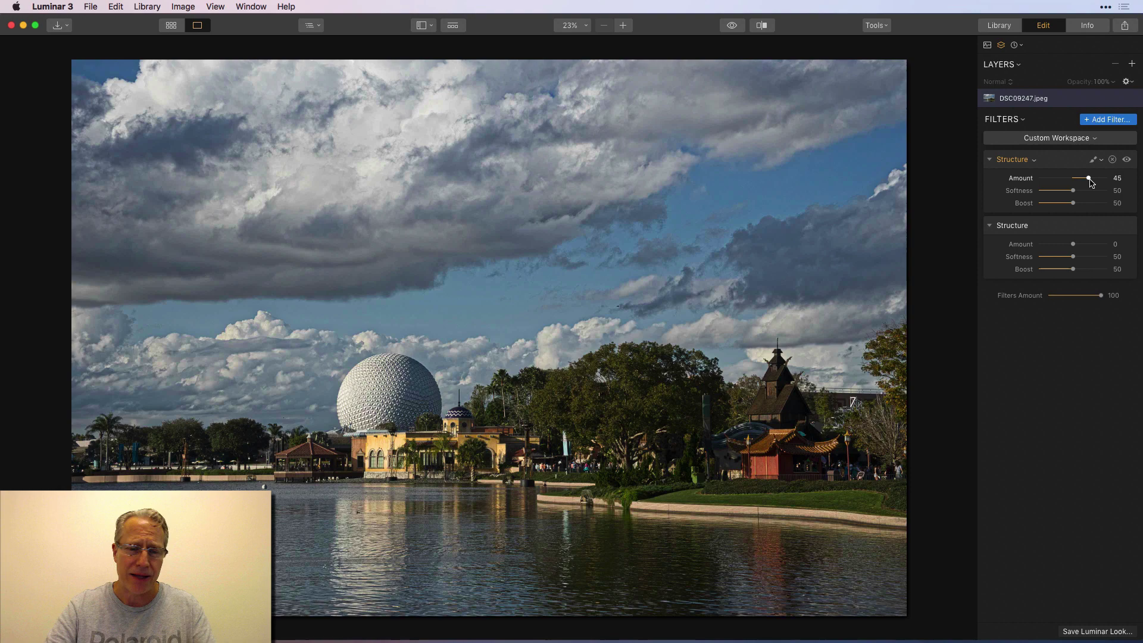
- Brush-mask the first Structure filter over the shoreline buildings, trees and sphere, checking the overlay
{"action": "left_click", "coordinate": [1095, 159]}
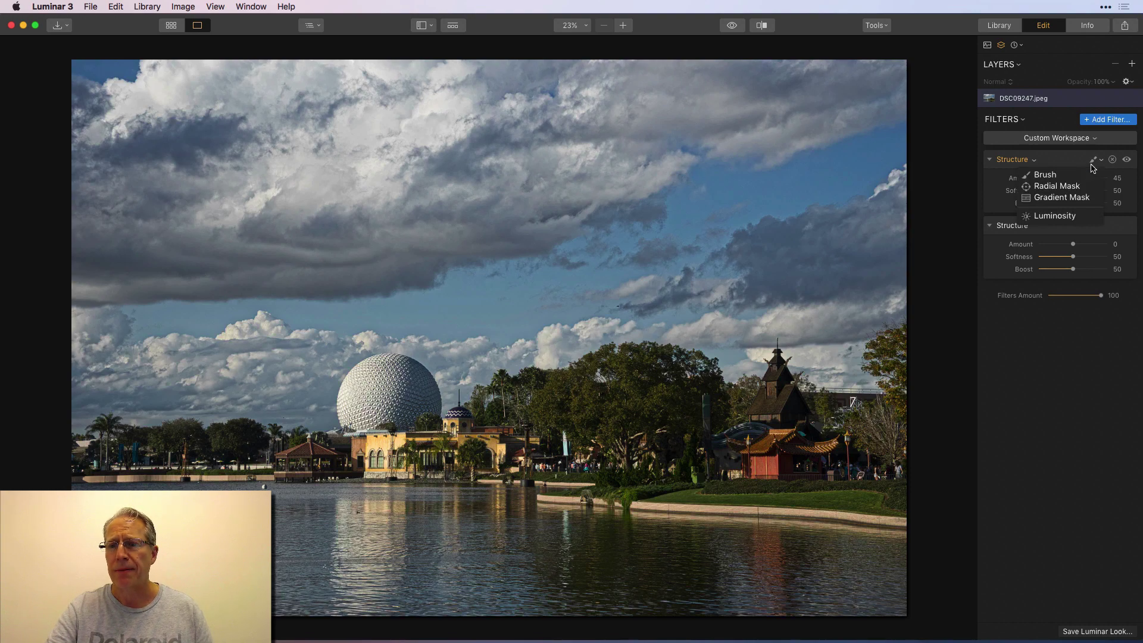
{"action": "left_click", "coordinate": [1052, 180]}
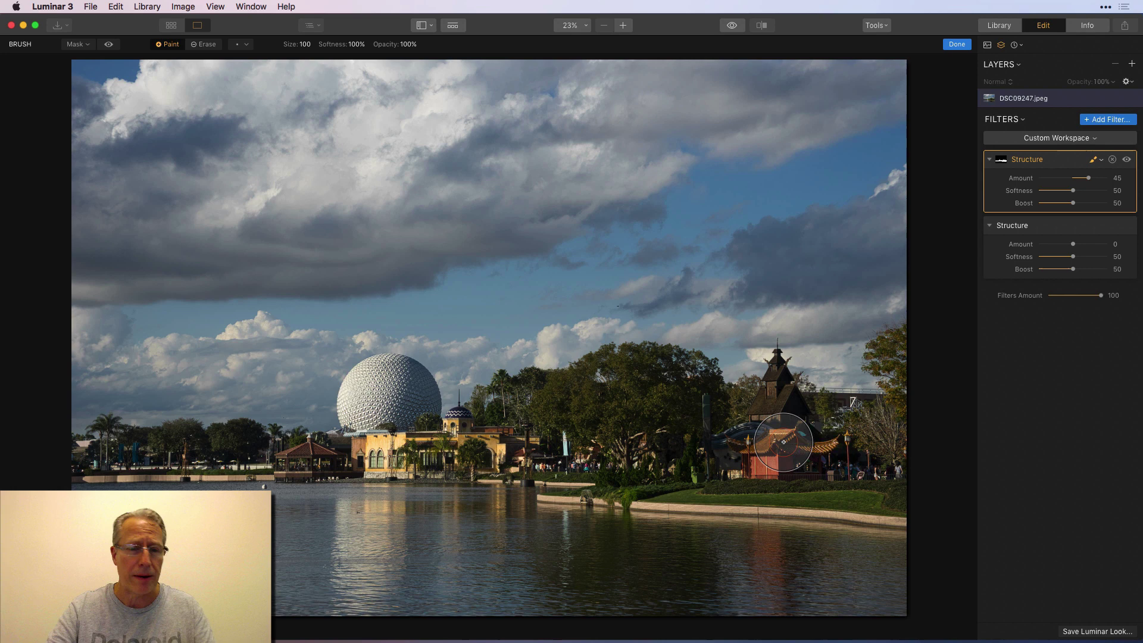
{"action": "left_click", "coordinate": [110, 45]}
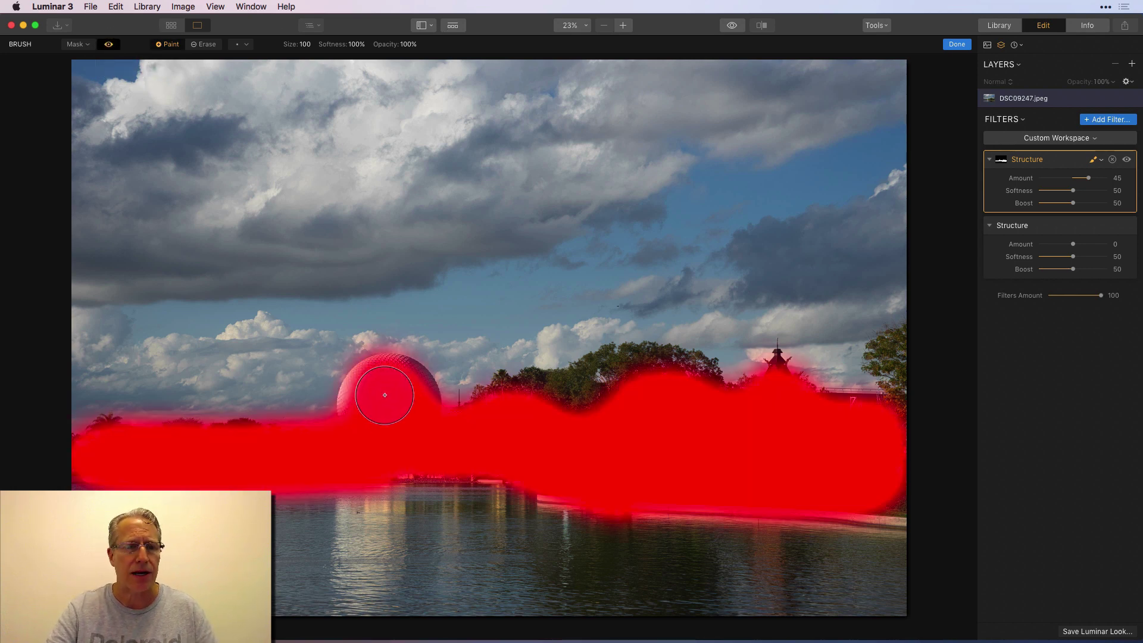
{"action": "left_click", "coordinate": [110, 45]}
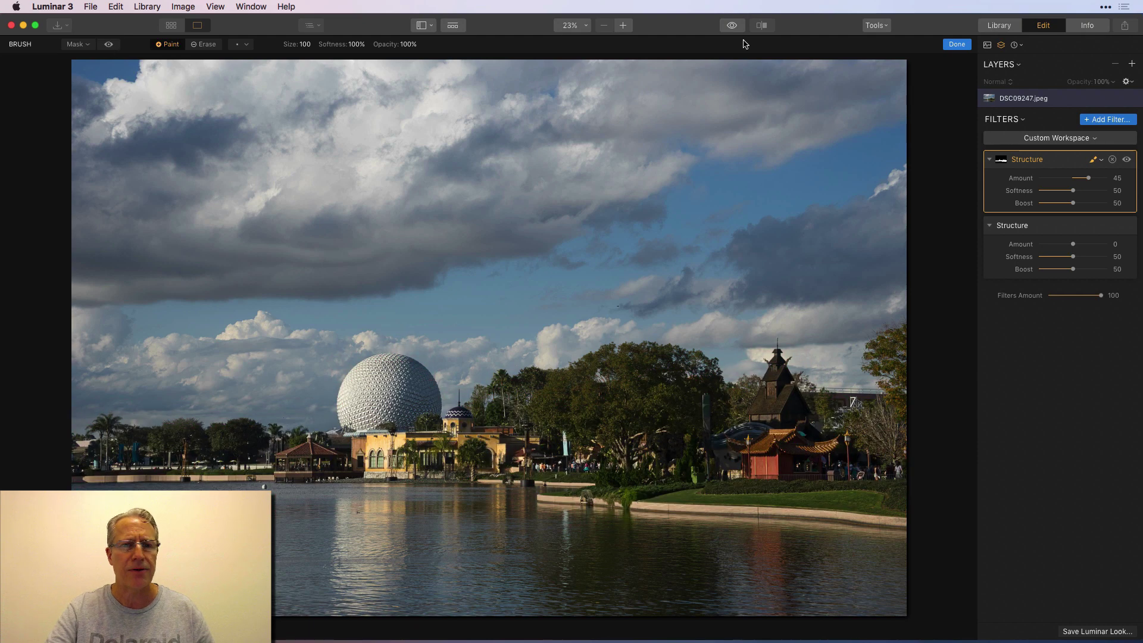
{"action": "left_click", "coordinate": [957, 44]}
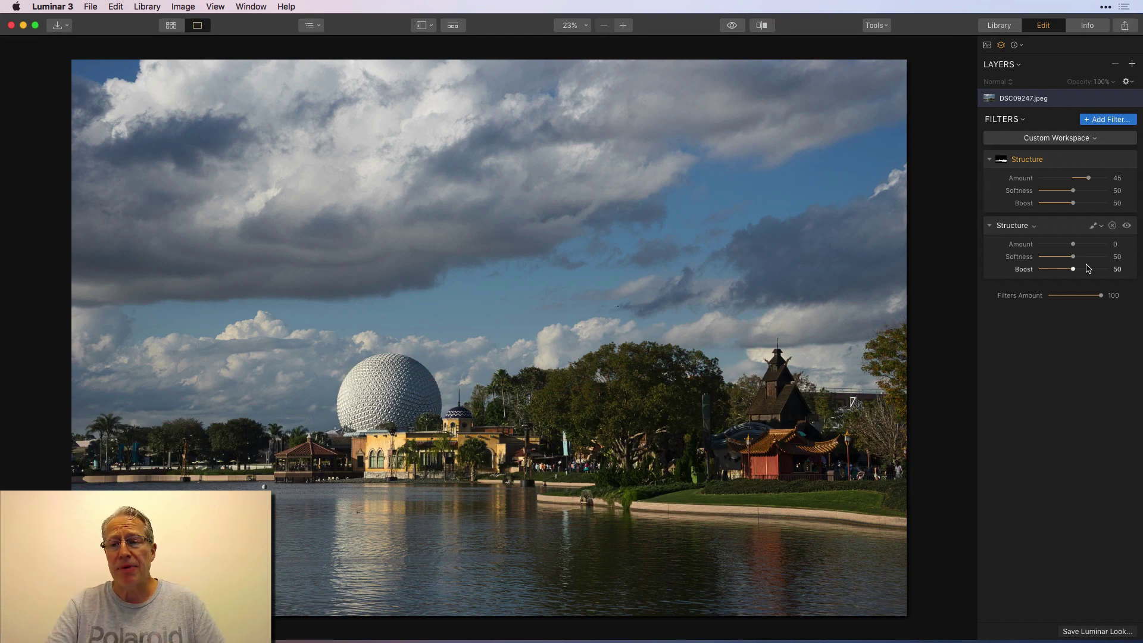
- Set the second Structure filter's Amount to -51 and choose a Brush mask
{"action": "left_click_drag", "start_coordinate": [1073, 246], "coordinate": [1039, 249]}
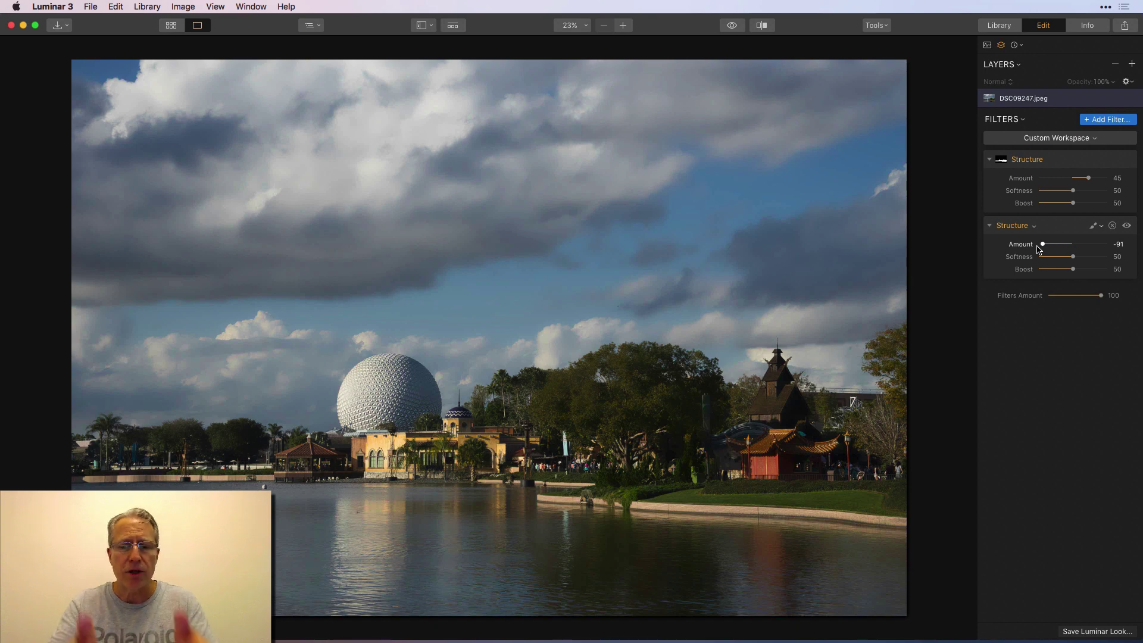
{"action": "left_click_drag", "start_coordinate": [1039, 249], "coordinate": [1080, 269]}
{"action": "left_click", "coordinate": [1094, 225]}
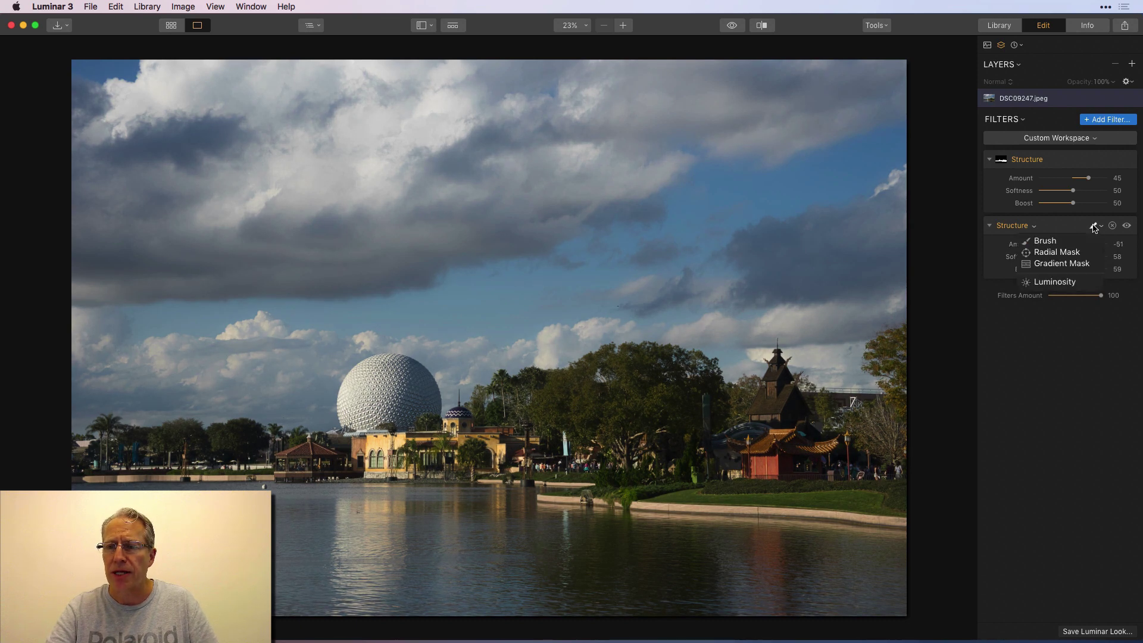
{"action": "left_click", "coordinate": [1057, 241]}
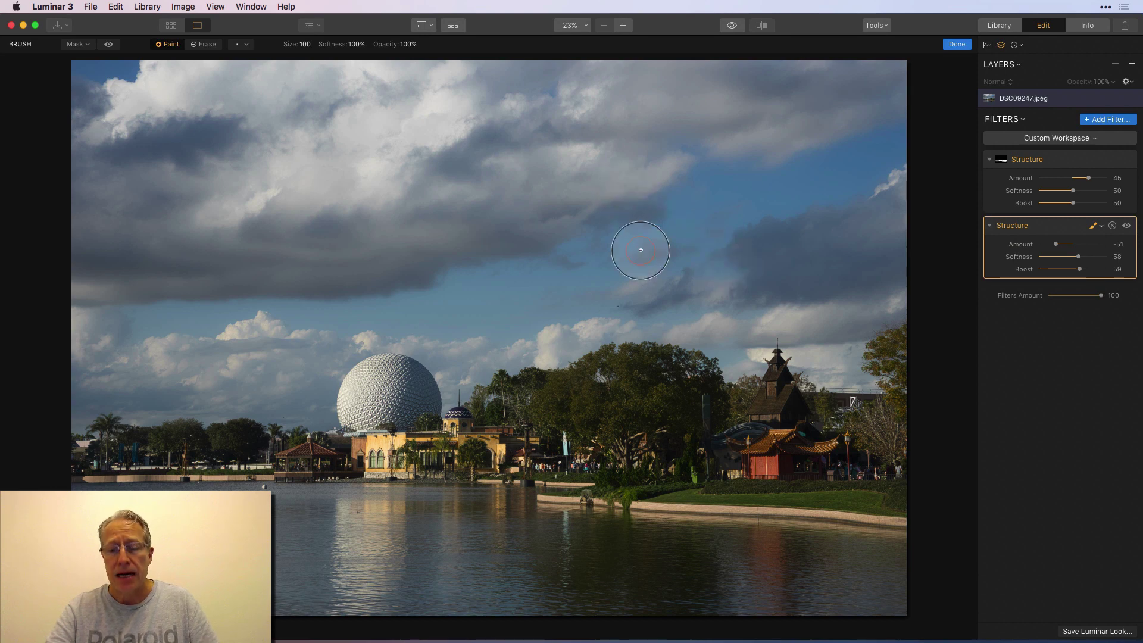
- Paint the mask with an enlarged brush over the sky and water, including the top-right corner
{"action": "key", "text": "bracketright"}
{"action": "key", "text": "bracketright"}
{"action": "key", "text": "bracketright"}
{"action": "key", "text": "bracketright"}
{"action": "key", "text": "bracketright"}
{"action": "key", "text": "bracketright"}
{"action": "key", "text": "bracketright"}
{"action": "key", "text": "bracketright"}
{"action": "key", "text": "bracketright"}
{"action": "key", "text": "bracketright"}
{"action": "key", "text": "bracketright"}
{"action": "key", "text": "bracketright"}
{"action": "key", "text": "bracketright"}
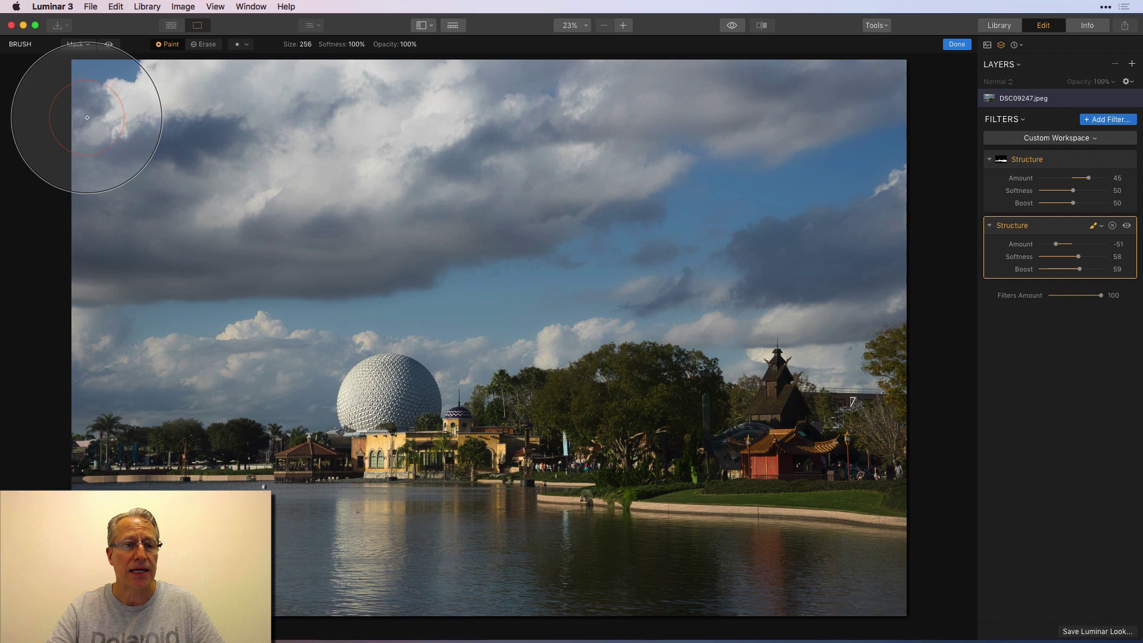
{"action": "mouse_move", "coordinate": [163, 324]}
{"action": "left_mouse_down"}
{"action": "mouse_move", "coordinate": [215, 348]}
{"action": "mouse_move", "coordinate": [139, 330]}
{"action": "mouse_move", "coordinate": [390, 279]}
{"action": "mouse_move", "coordinate": [536, 324]}
{"action": "mouse_move", "coordinate": [478, 250]}
{"action": "mouse_move", "coordinate": [875, 300]}
{"action": "mouse_move", "coordinate": [714, 241]}
{"action": "mouse_move", "coordinate": [860, 186]}
{"action": "mouse_move", "coordinate": [591, 96]}
{"action": "mouse_move", "coordinate": [683, 102]}
{"action": "mouse_move", "coordinate": [334, 166]}
{"action": "left_mouse_up"}
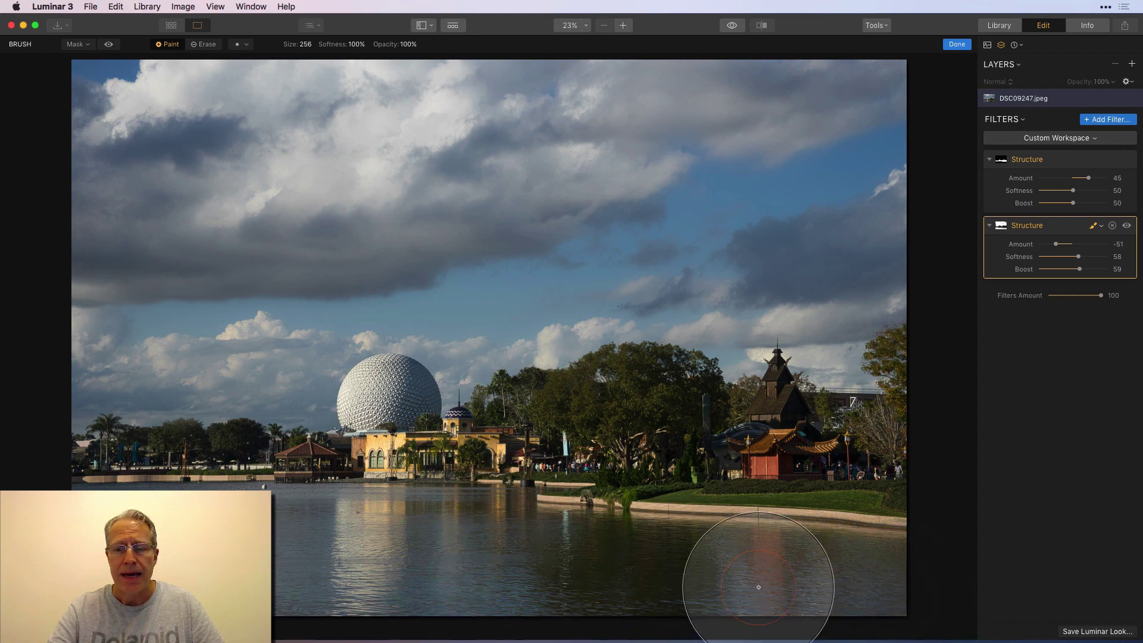
{"action": "left_click", "coordinate": [108, 44]}
{"action": "left_click_drag", "start_coordinate": [869, 143], "coordinate": [857, 89]}
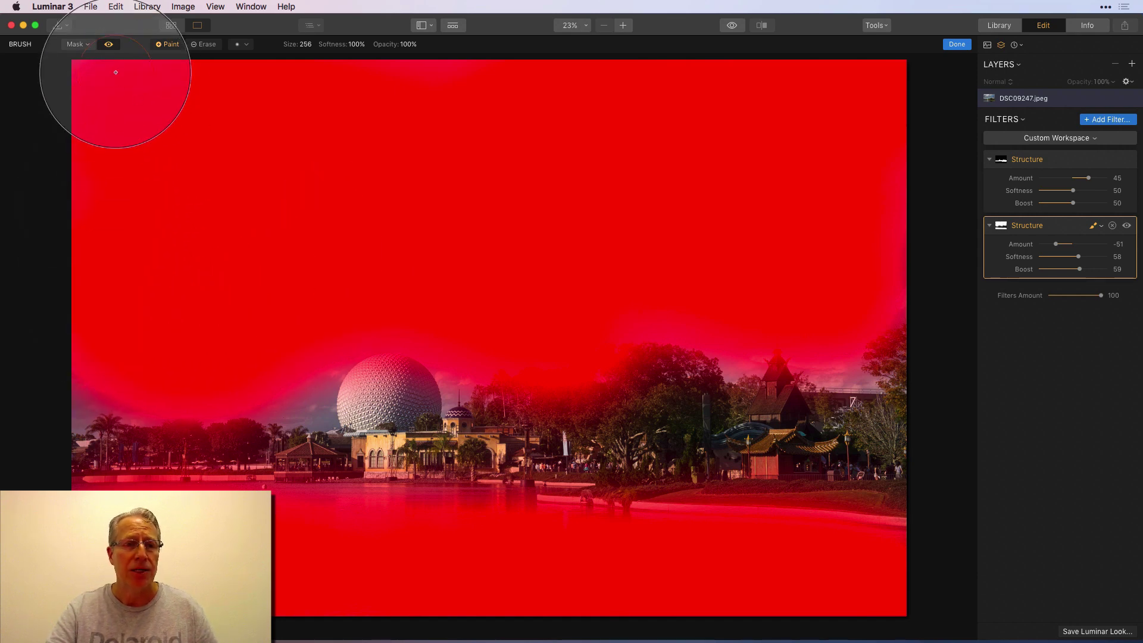
{"action": "left_click", "coordinate": [108, 44]}
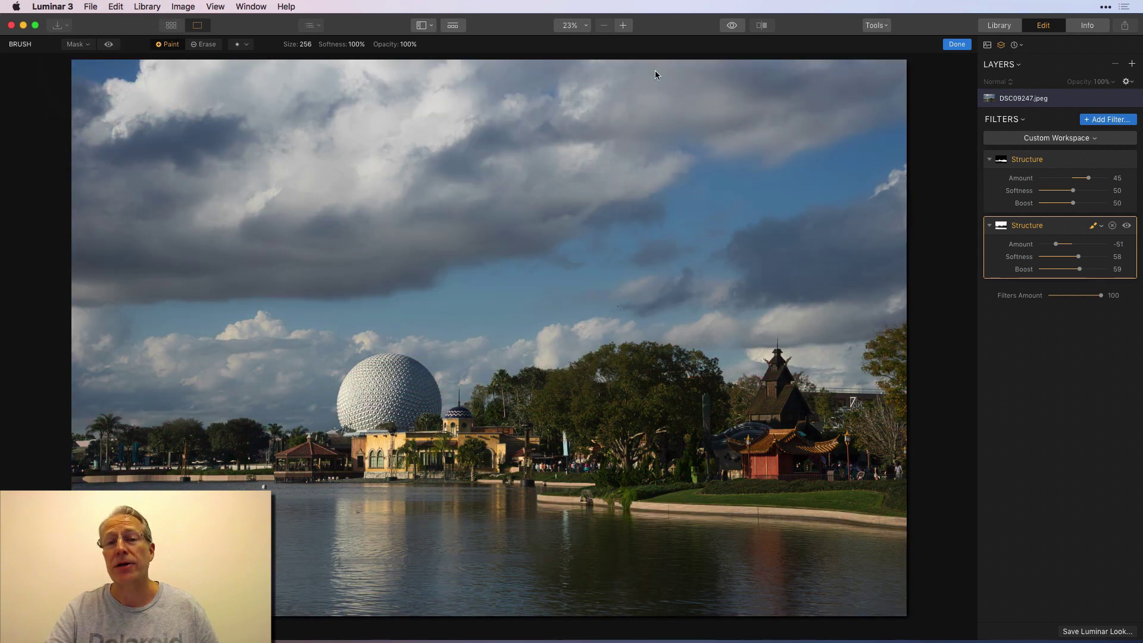
{"action": "left_click", "coordinate": [957, 45]}
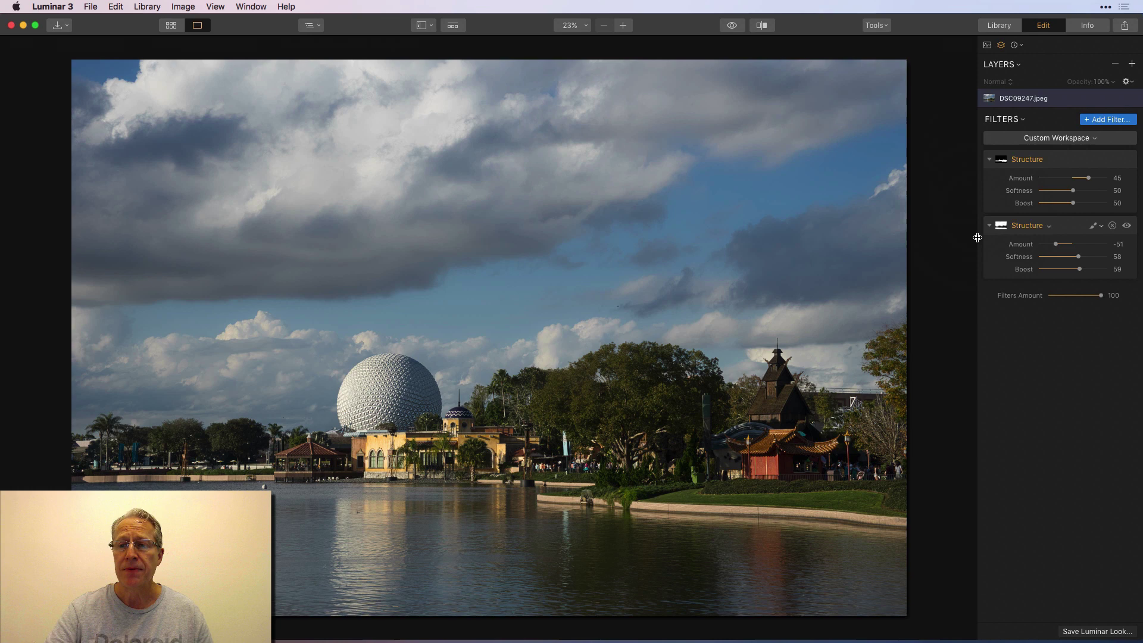
{"action": "mouse_move", "coordinate": [1027, 162]}
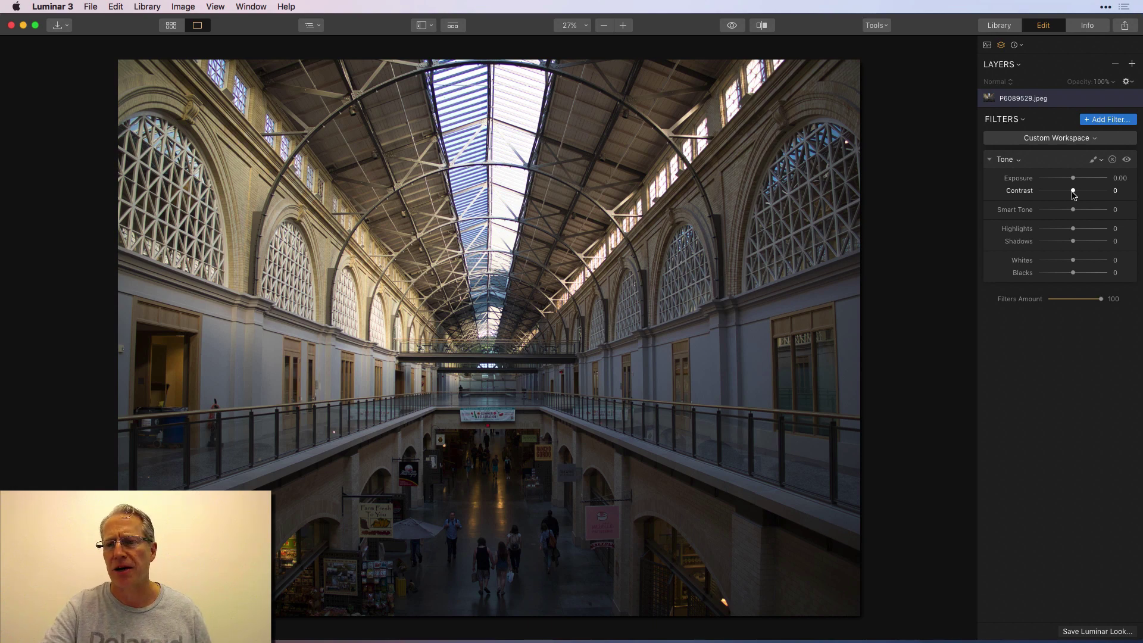
- Tone the hall photo: Contrast 51, Smart Tone 59, Highlights -61, Whites -29, Exposure -0.21
{"action": "left_click_drag", "start_coordinate": [1073, 192], "coordinate": [1088, 191]}
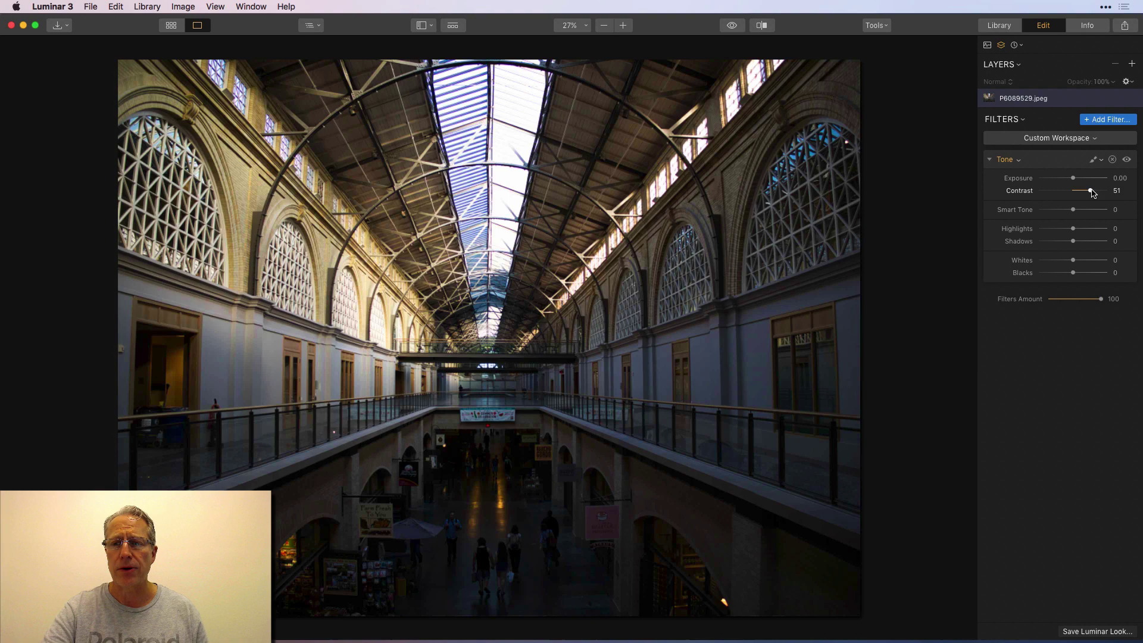
{"action": "left_click_drag", "start_coordinate": [1073, 212], "coordinate": [1063, 261]}
{"action": "left_click_drag", "start_coordinate": [1073, 178], "coordinate": [1071, 179]}
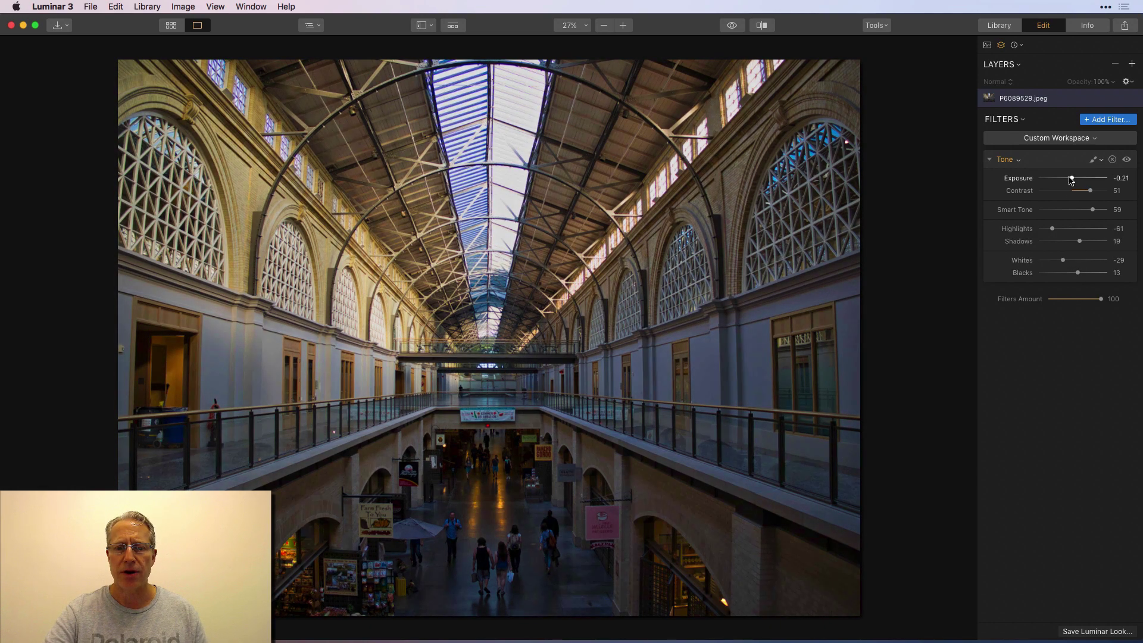
- Compare with the original, then raise Smart Tone to 86
{"action": "left_click", "coordinate": [732, 27]}
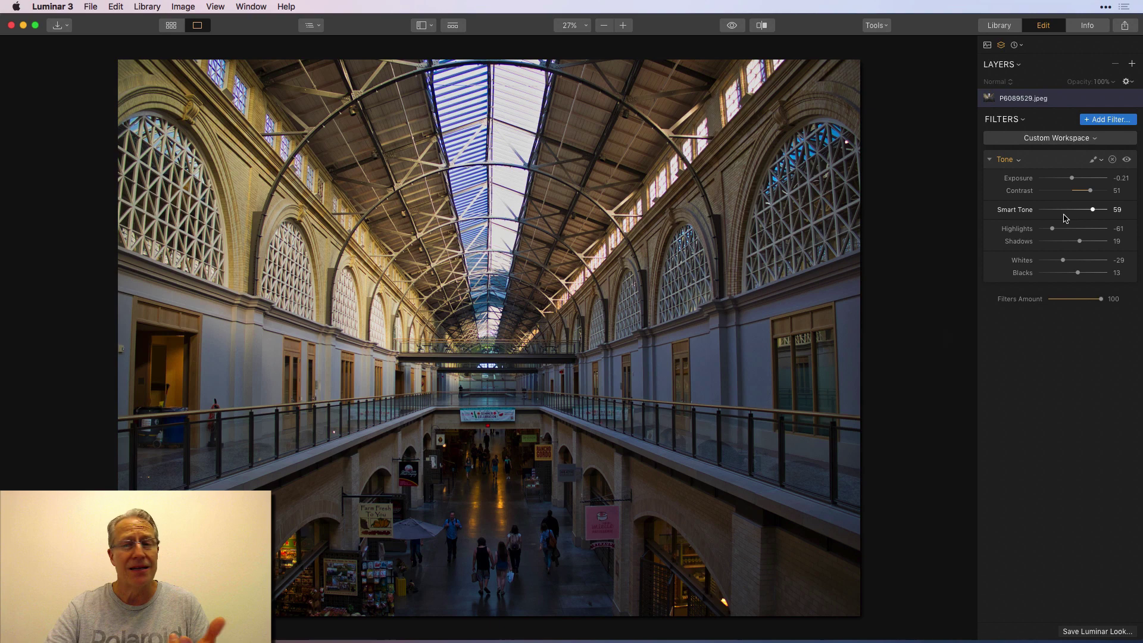
{"action": "left_click_drag", "start_coordinate": [1094, 215], "coordinate": [1101, 214]}
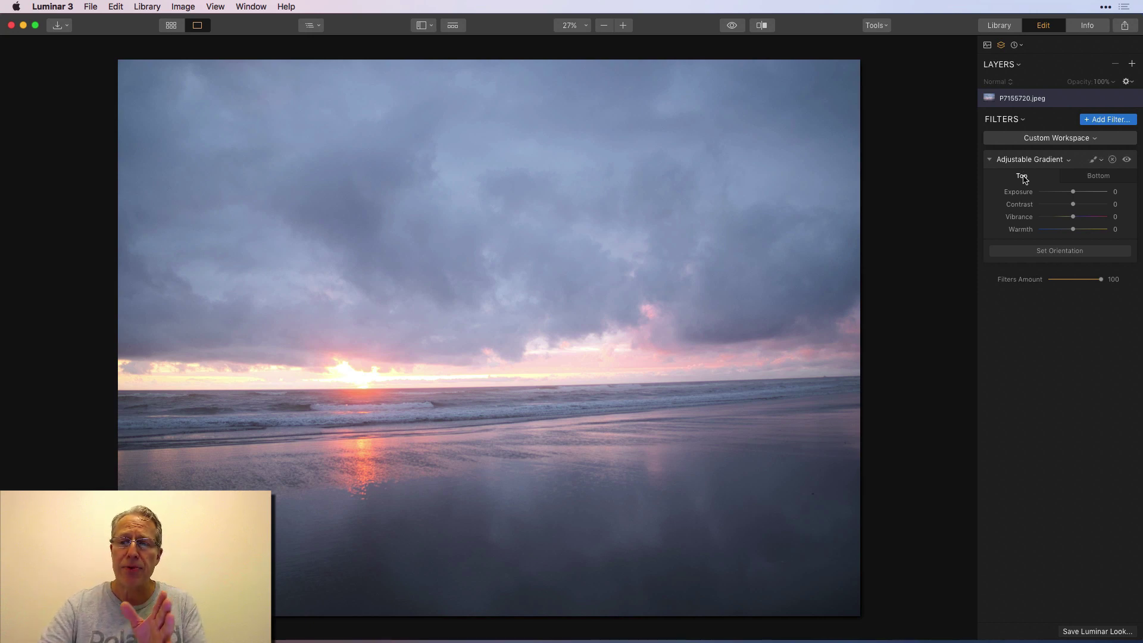
{"action": "left_click", "coordinate": [1089, 177]}
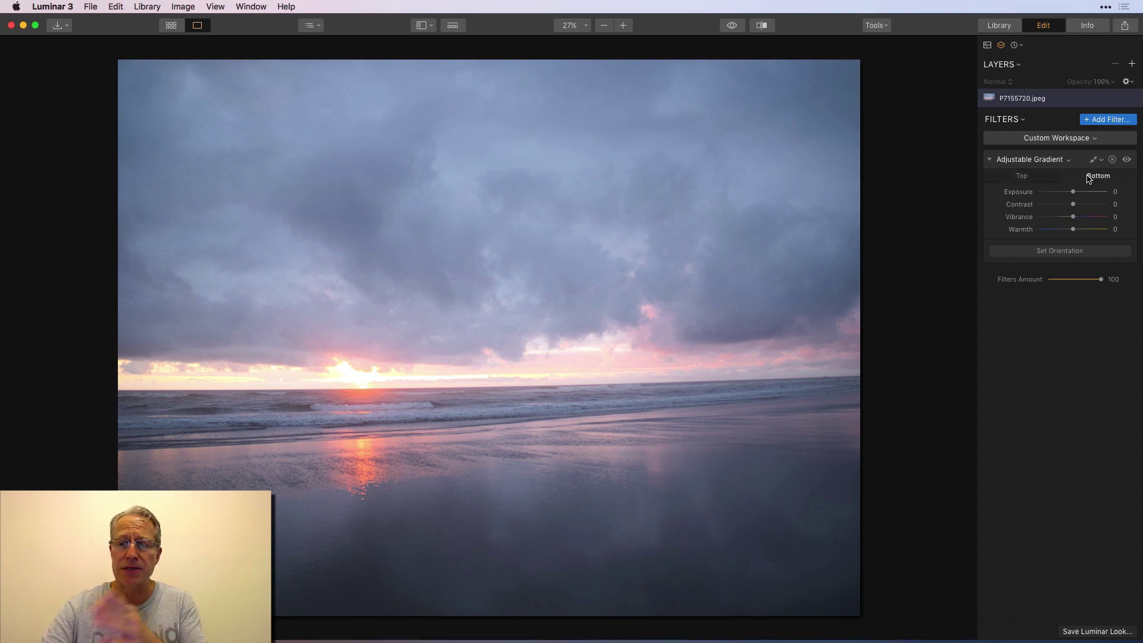
{"action": "left_click", "coordinate": [1040, 177]}
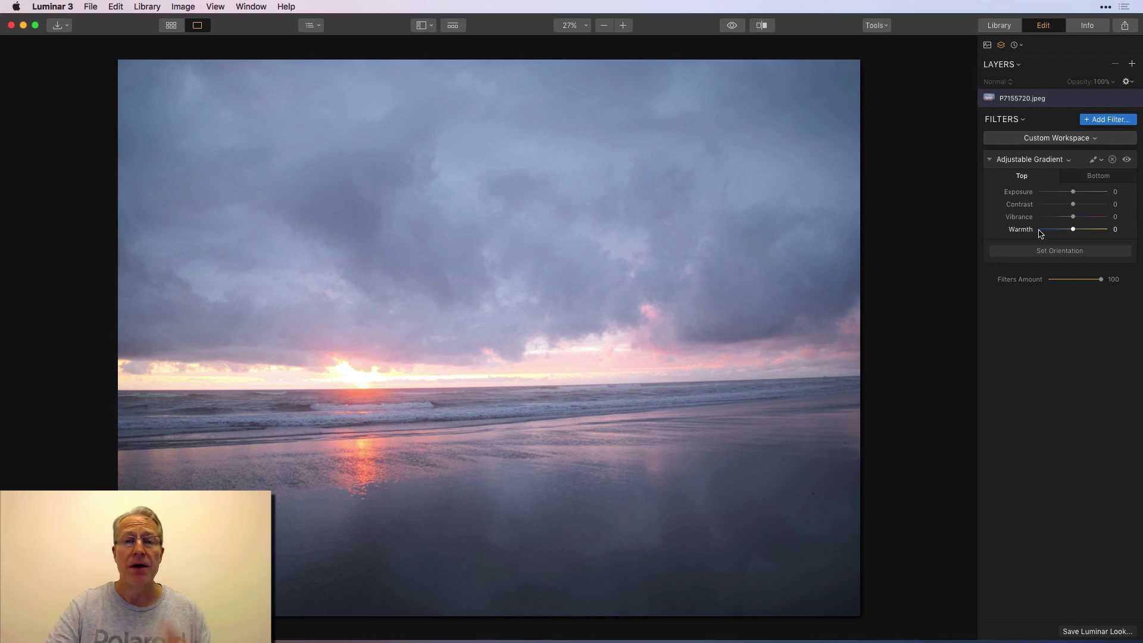
- Position the Adjustable Gradient's centre line on the beach sunset's horizon
{"action": "left_click", "coordinate": [1055, 251]}
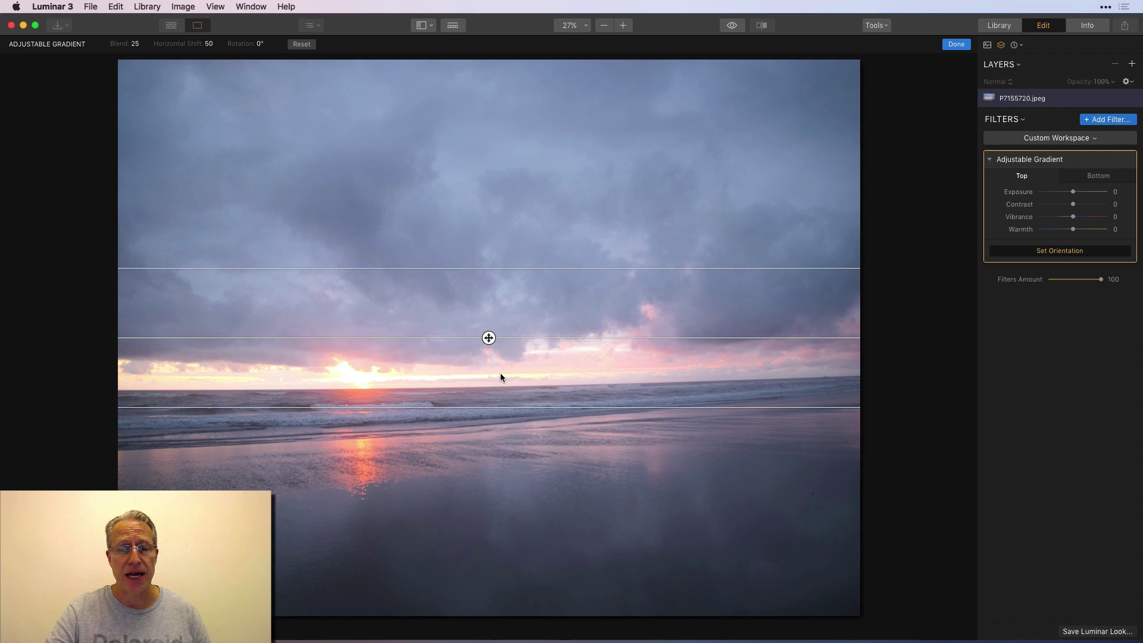
{"action": "left_click_drag", "start_coordinate": [488, 338], "coordinate": [500, 387]}
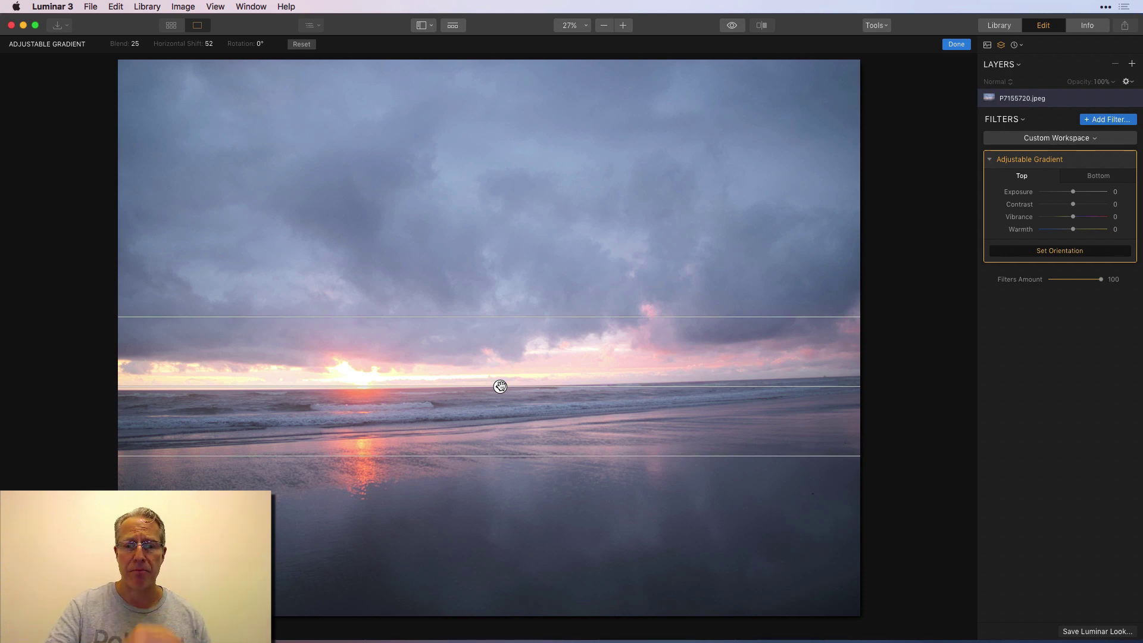
{"action": "mouse_move", "coordinate": [501, 387]}
{"action": "left_mouse_down"}
{"action": "mouse_move", "coordinate": [503, 358]}
{"action": "mouse_move", "coordinate": [506, 381]}
{"action": "left_mouse_up"}
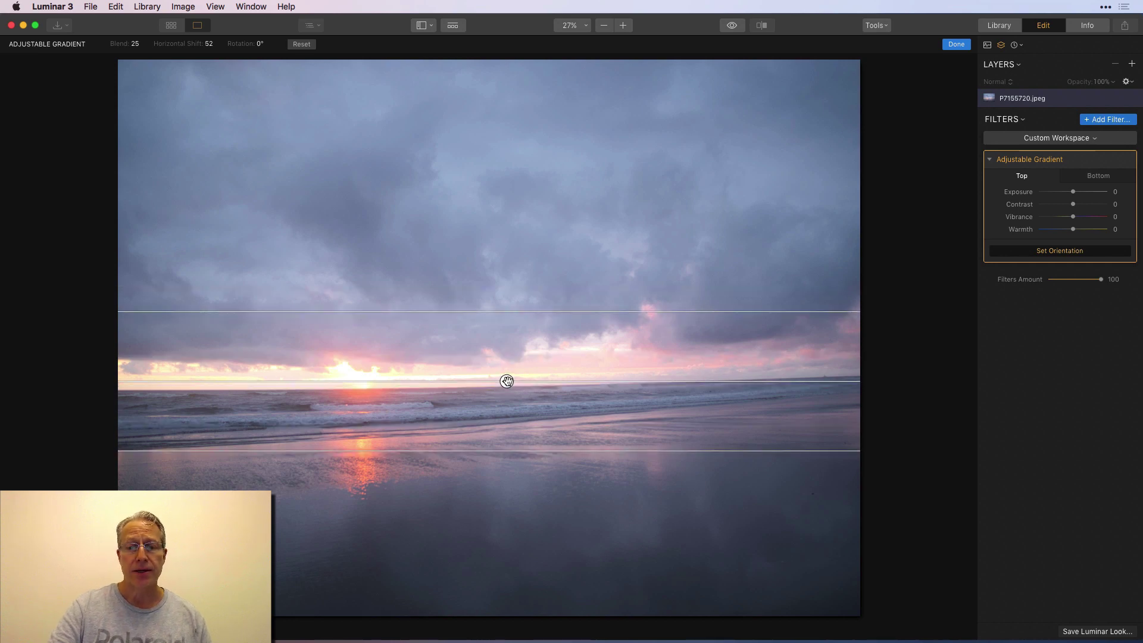
{"action": "left_click", "coordinate": [955, 44]}
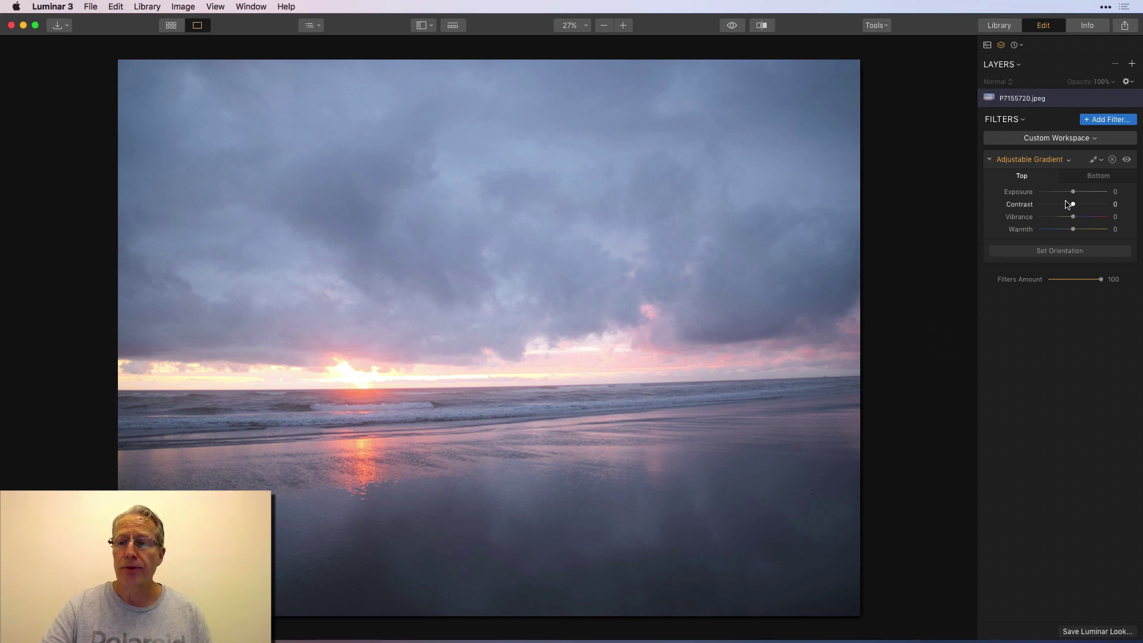
- Set gradient Top to Exposure -38, Contrast 27, Vibrance 44, Warmth 30, and Bottom Exposure 34, Contrast 84
{"action": "left_click_drag", "start_coordinate": [1073, 191], "coordinate": [1087, 233]}
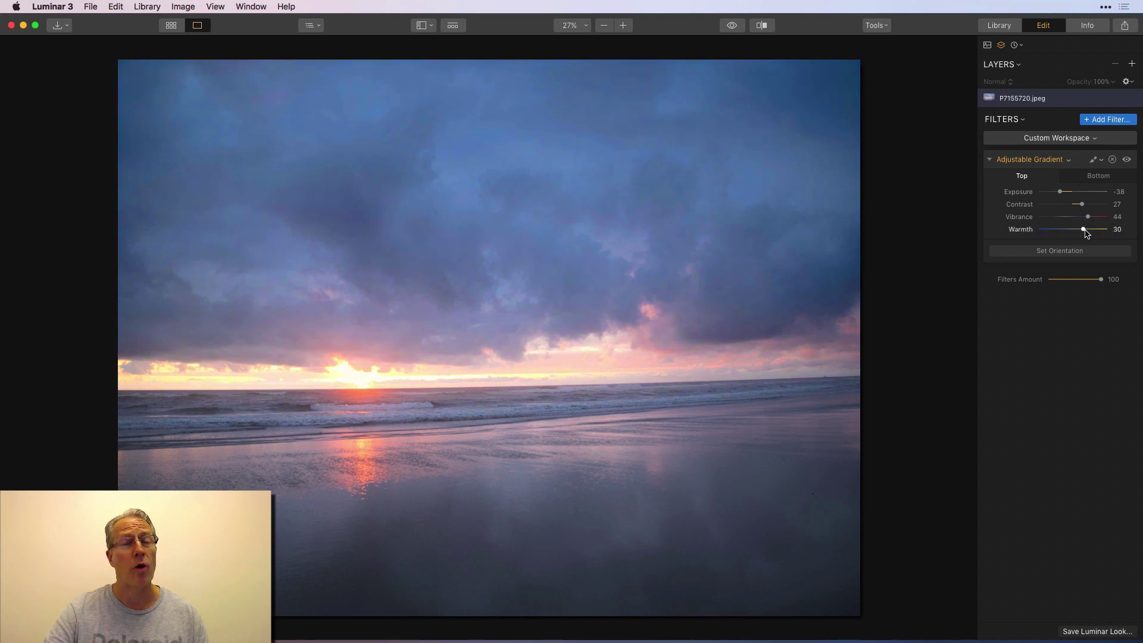
{"action": "left_click", "coordinate": [1099, 176]}
{"action": "left_click_drag", "start_coordinate": [1072, 193], "coordinate": [1081, 231]}
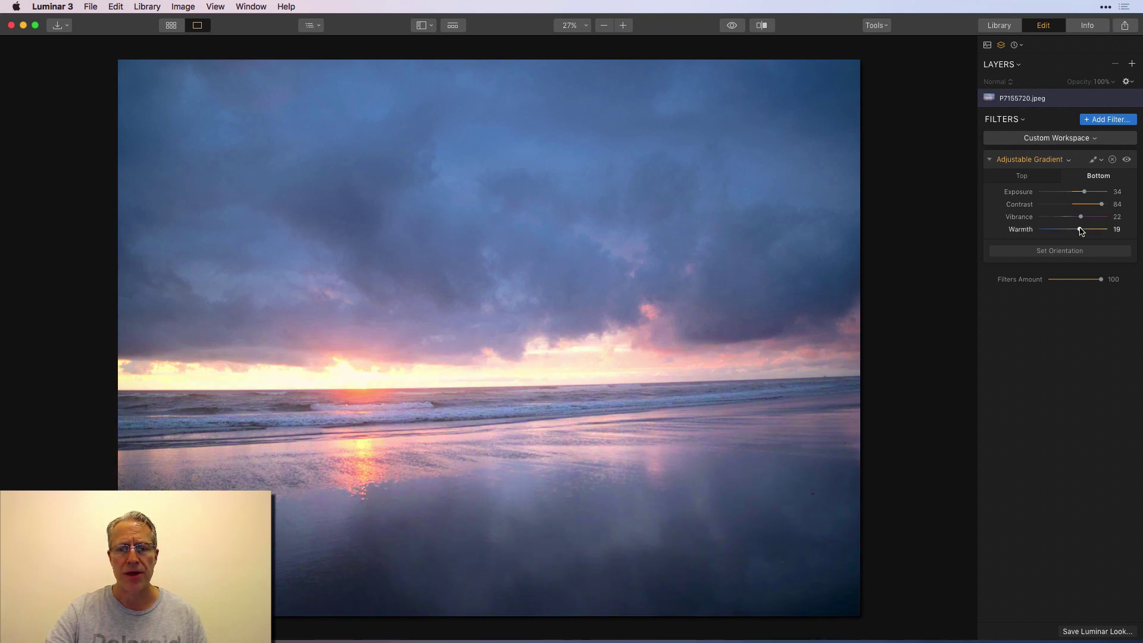
- Flip the beach sunset between original and edited views, then show a Before/After split
{"action": "left_click", "coordinate": [727, 27]}
{"action": "left_click", "coordinate": [731, 25]}
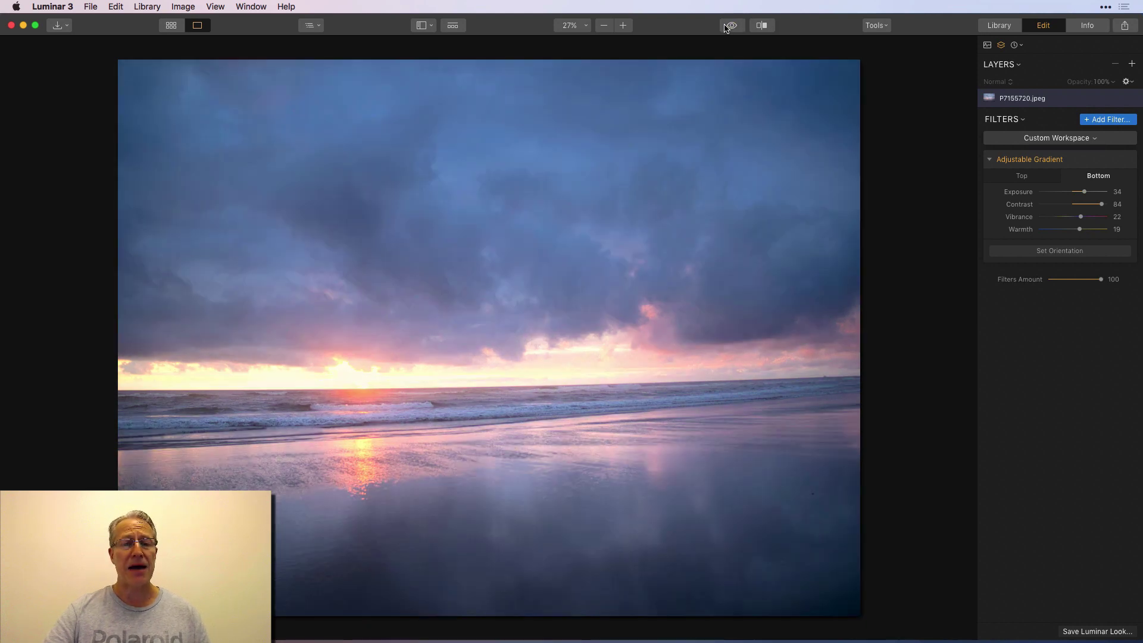
{"action": "left_click", "coordinate": [726, 28]}
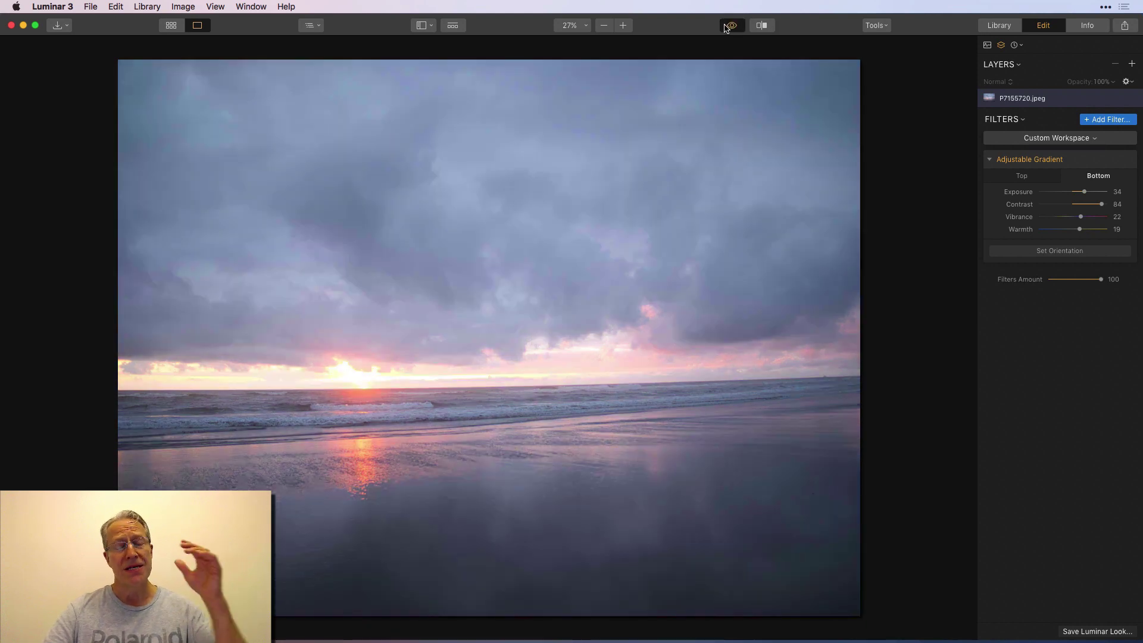
{"action": "left_click", "coordinate": [726, 28]}
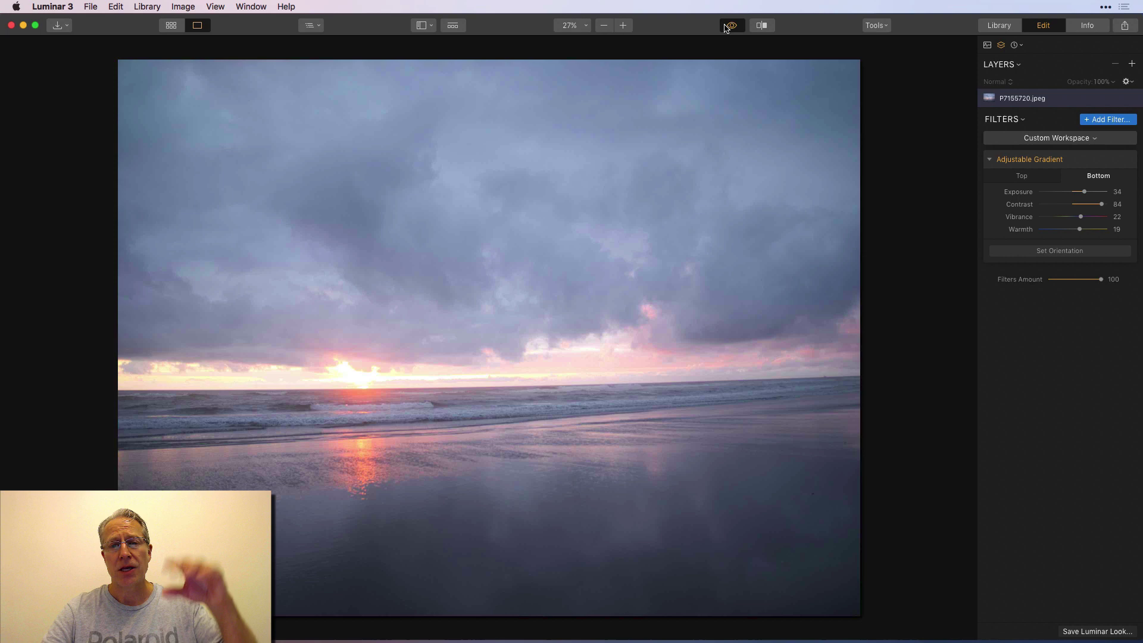
{"action": "left_click", "coordinate": [732, 25]}
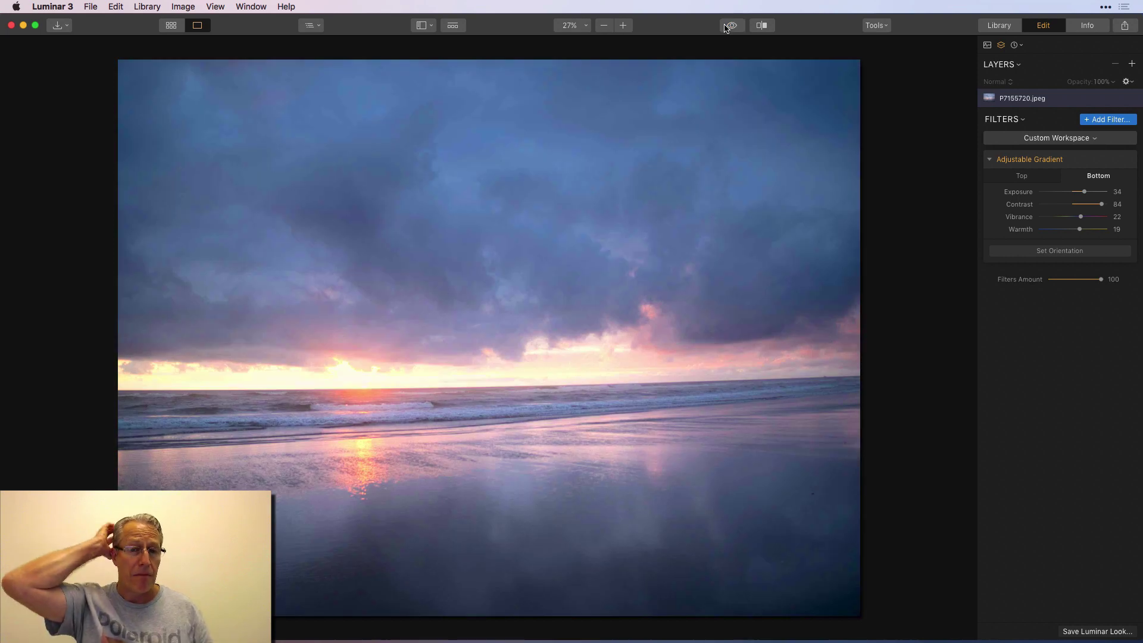
{"action": "left_click", "coordinate": [732, 25]}
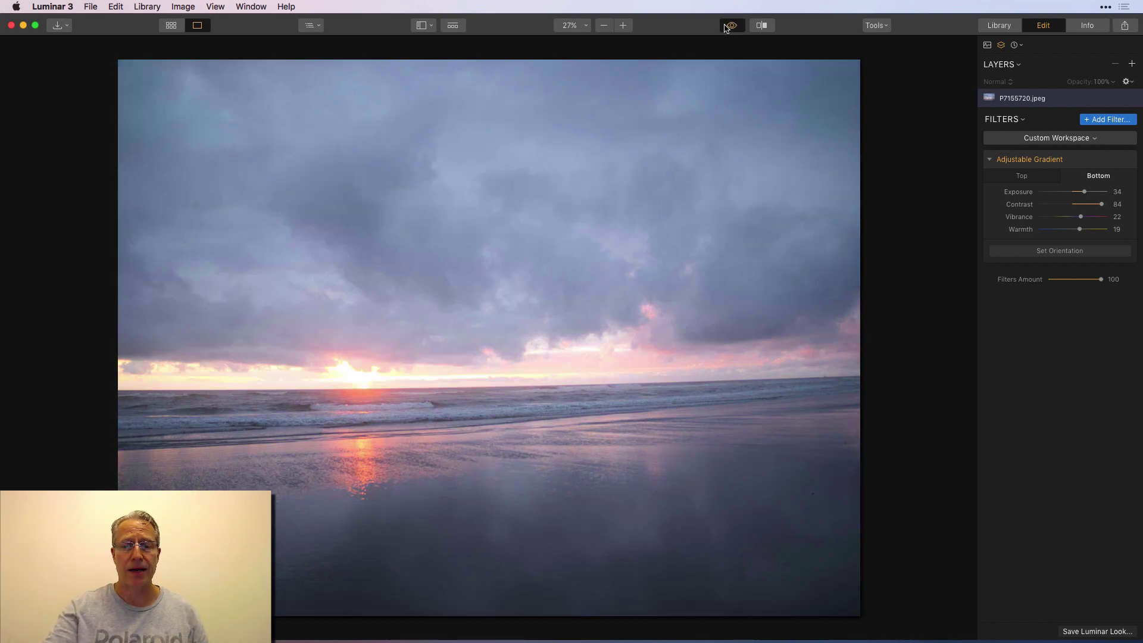
{"action": "left_click", "coordinate": [731, 25]}
{"action": "left_click", "coordinate": [762, 25]}
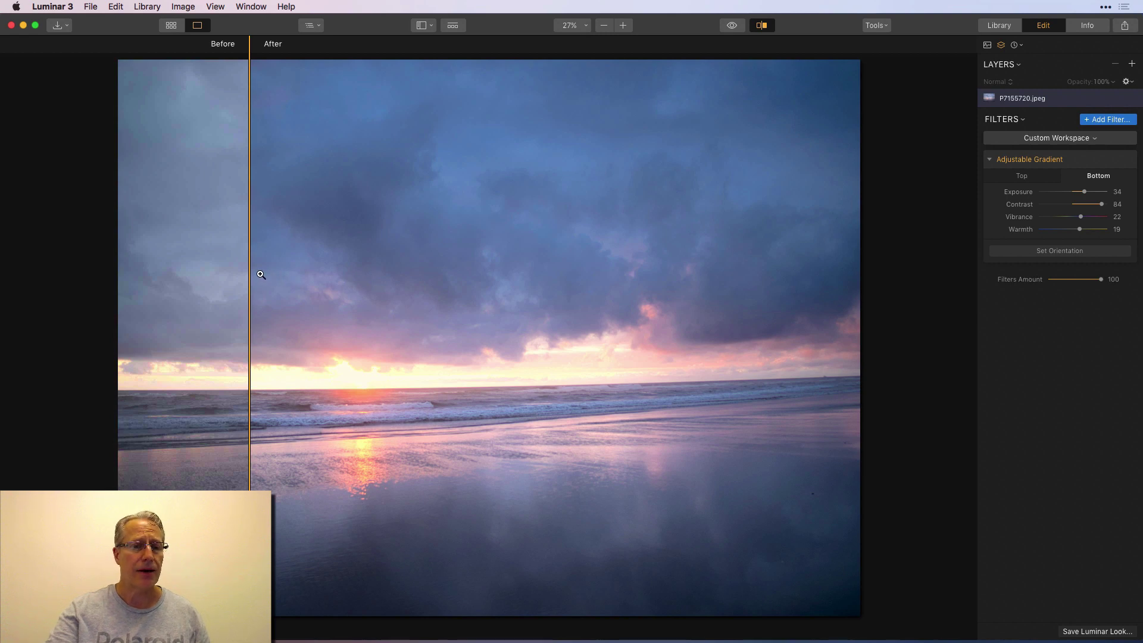
- Slide the Before/After divider across the beach sunset, then turn the split view off
{"action": "left_click_drag", "start_coordinate": [249, 274], "coordinate": [690, 265]}
{"action": "left_click_drag", "start_coordinate": [554, 264], "coordinate": [476, 229]}
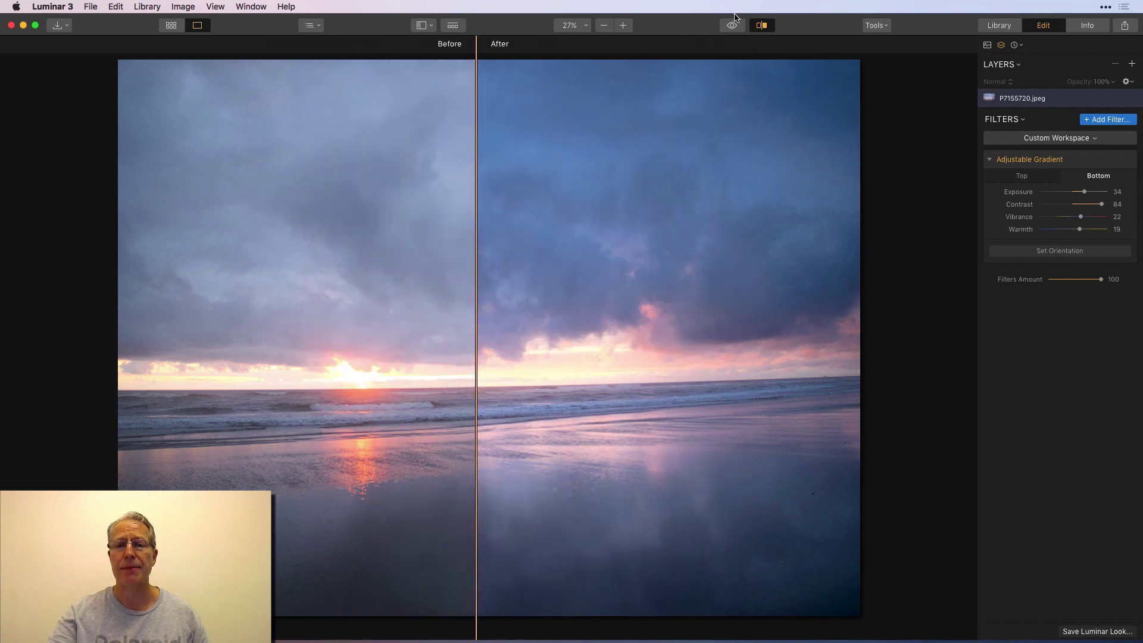
{"action": "left_click", "coordinate": [765, 28]}
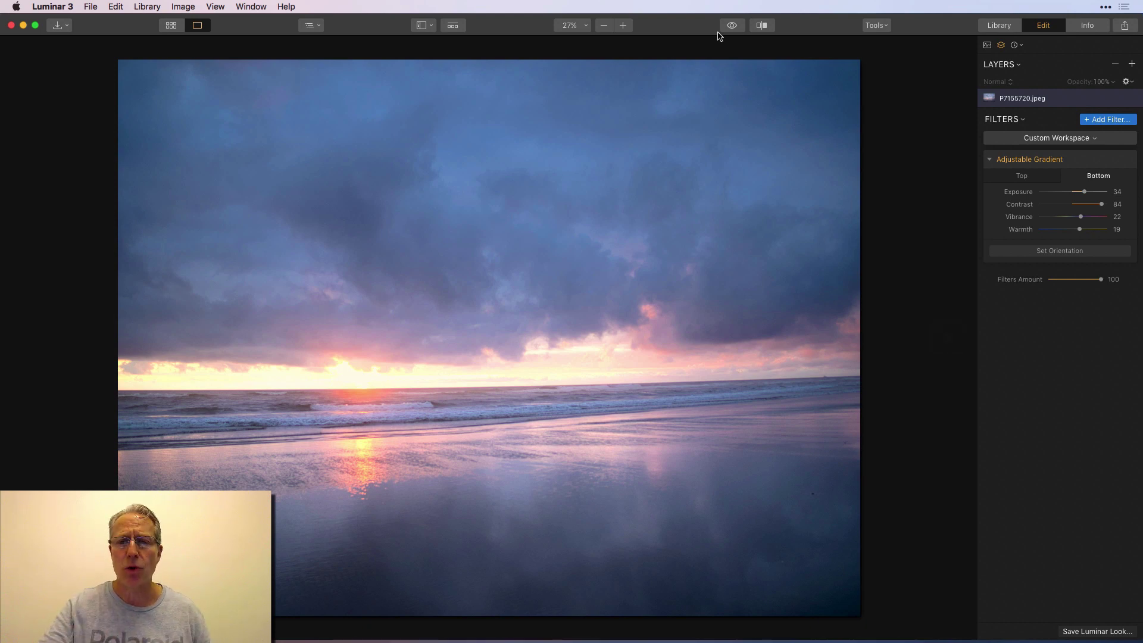
- Briefly preview the original, unedited beach sunset
{"action": "left_click", "coordinate": [736, 27]}
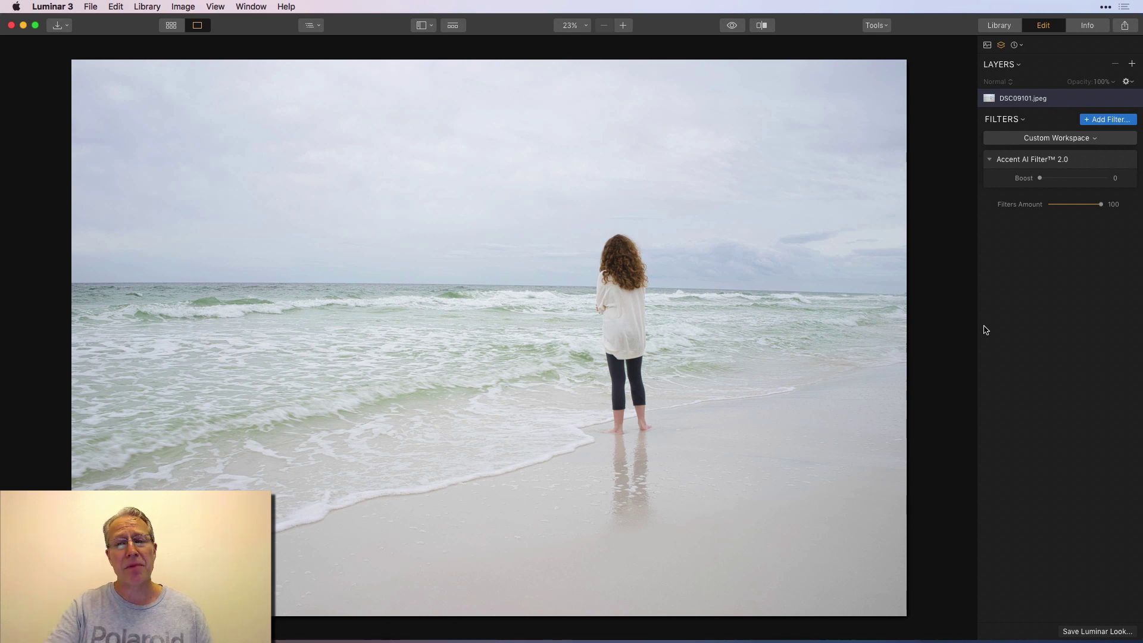
- Raise Accent AI Boost to 100 and compare the overcast beach photo against its original
{"action": "left_click_drag", "start_coordinate": [1041, 178], "coordinate": [1140, 158]}
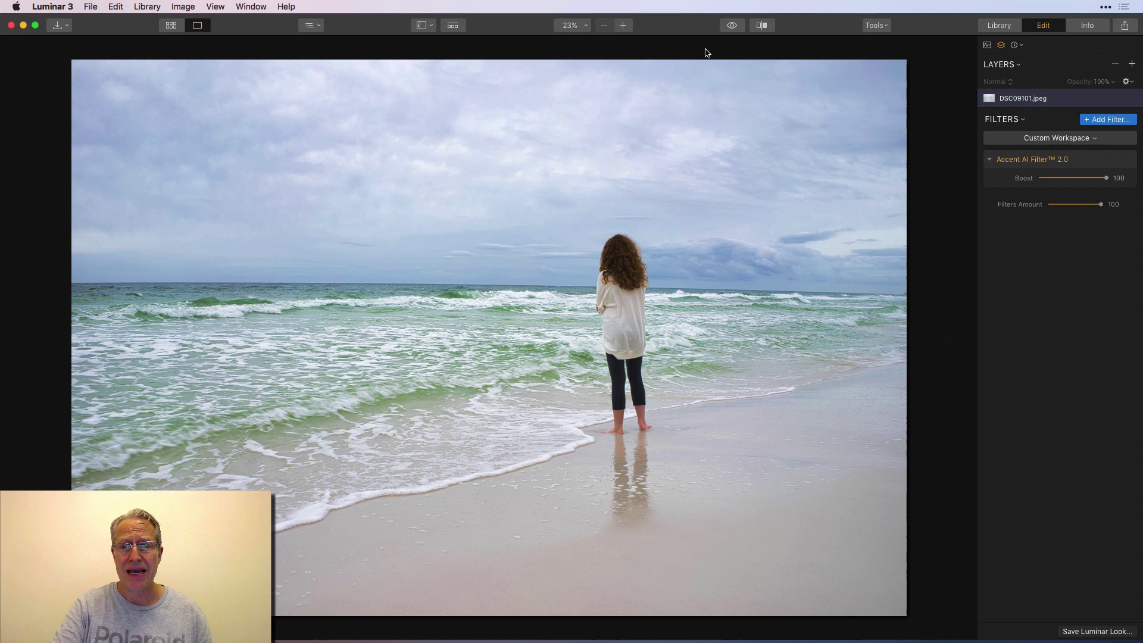
{"action": "left_click", "coordinate": [732, 26]}
{"action": "left_click", "coordinate": [731, 26]}
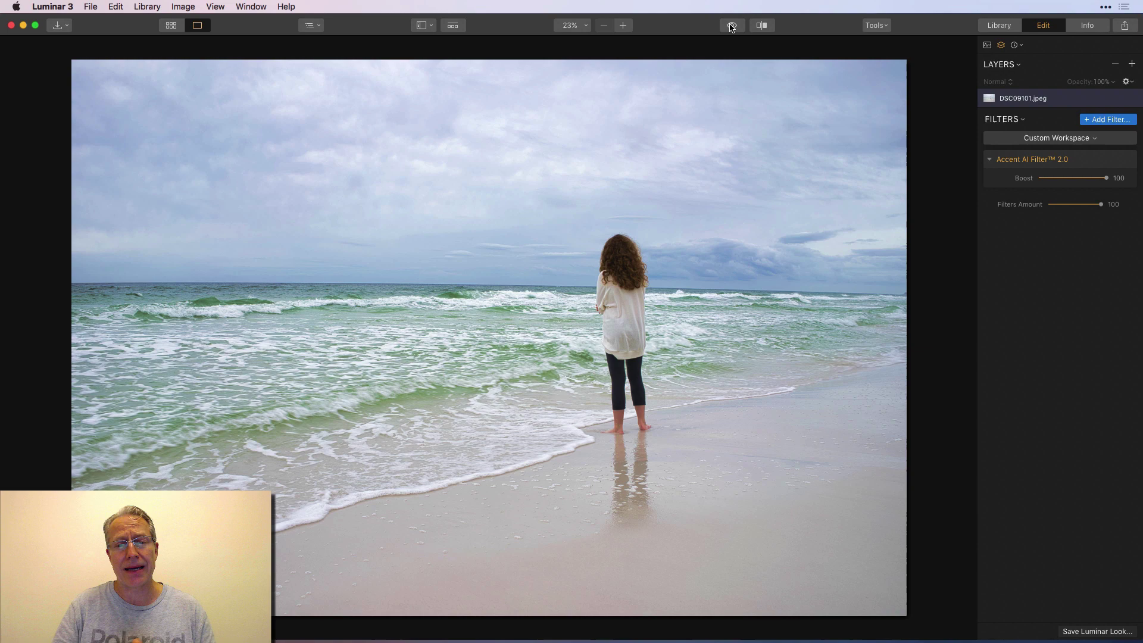
{"action": "left_click", "coordinate": [734, 26]}
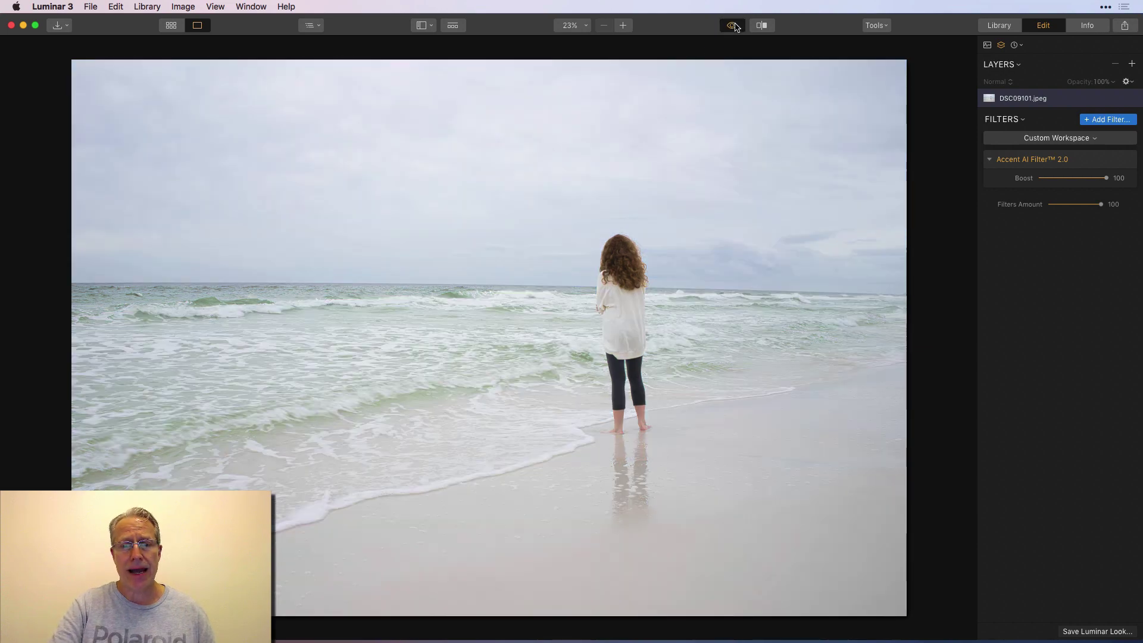
{"action": "left_click", "coordinate": [734, 26]}
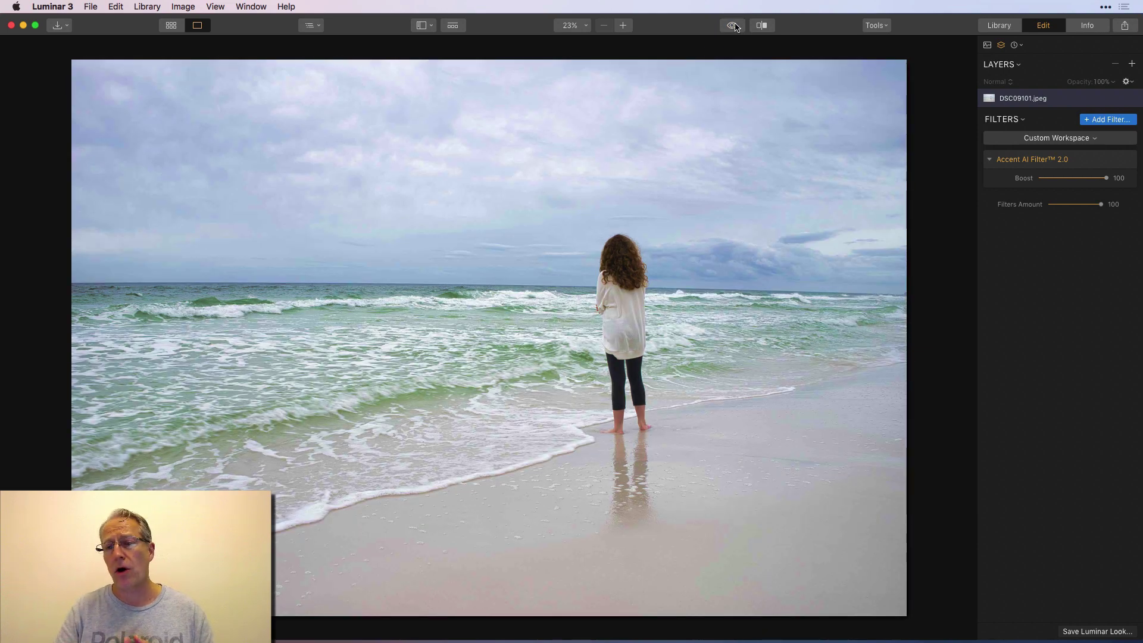